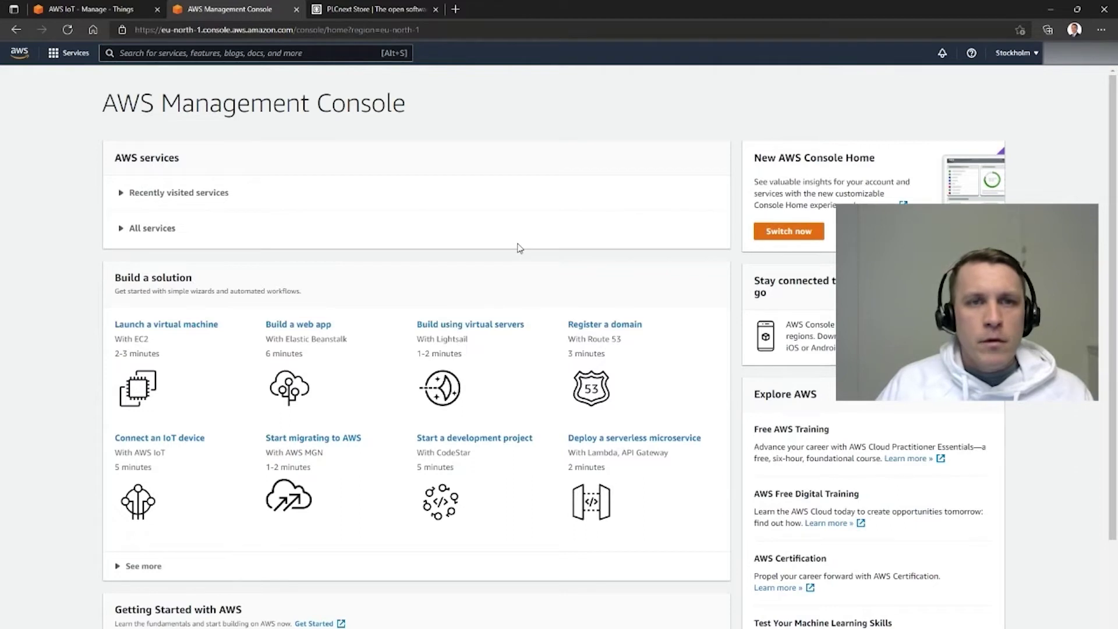
Step: Open the IoT Core service from the Internet of Things category and show its list of managed things
left_click(67, 57)
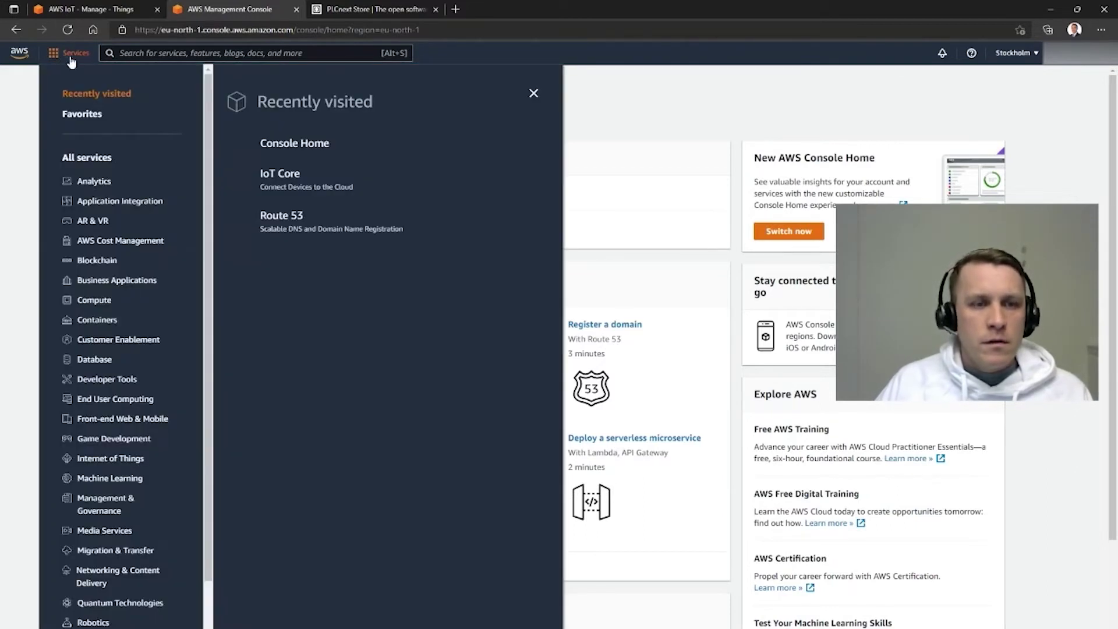
left_click(131, 462)
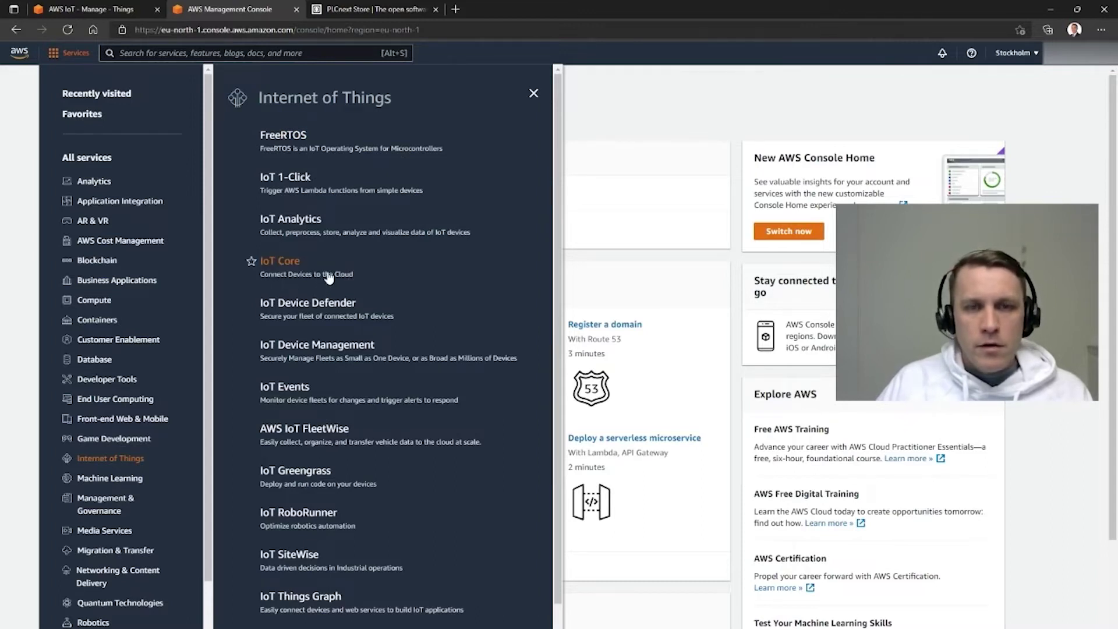
left_click(329, 276)
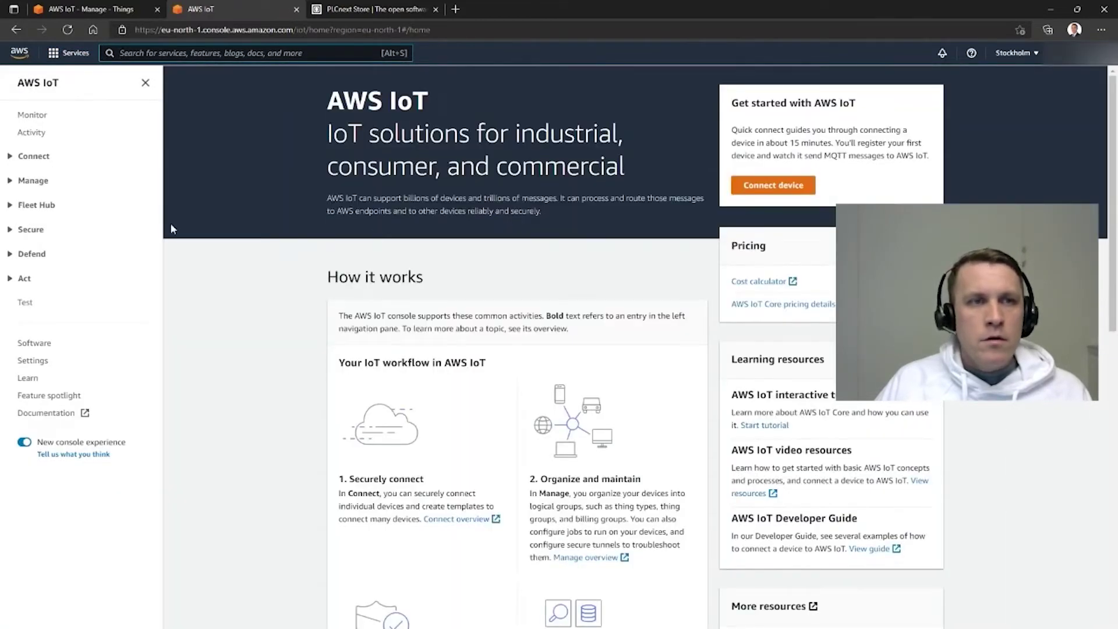
left_click(9, 182)
left_click(29, 221)
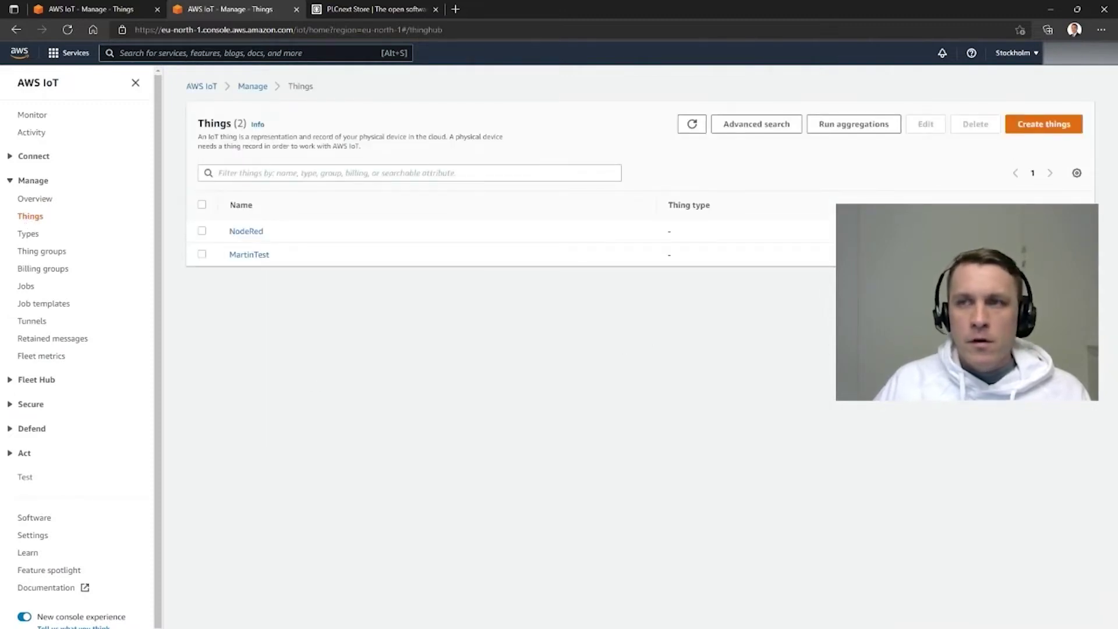
Step: Set up a single new thing named TestAWS with no shadow and an auto-generated device certificate
left_click(1048, 125)
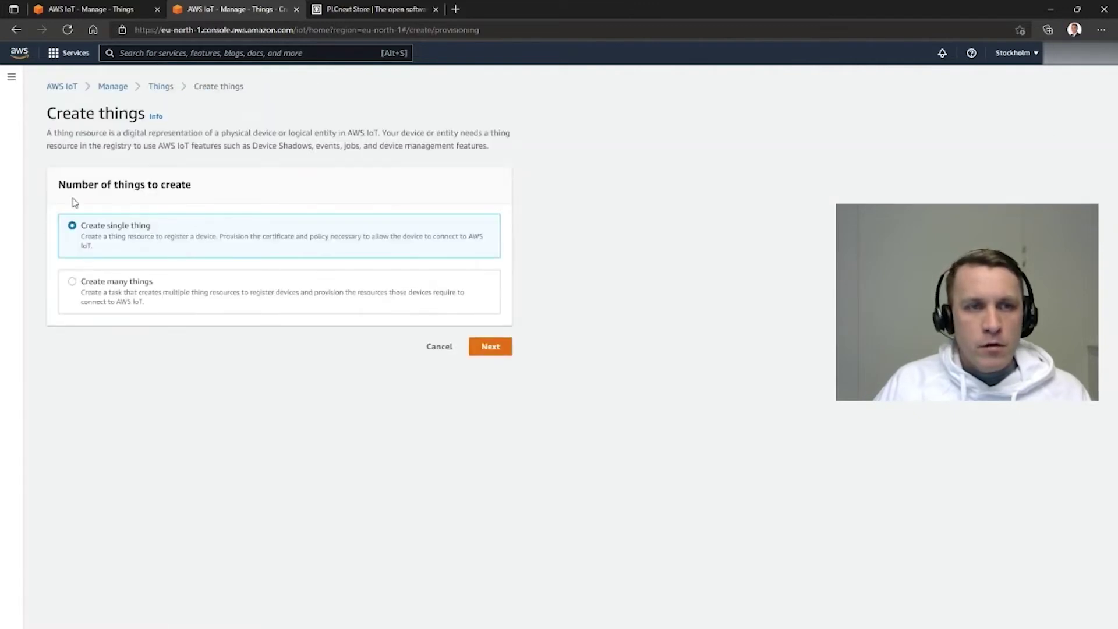
left_click(500, 351)
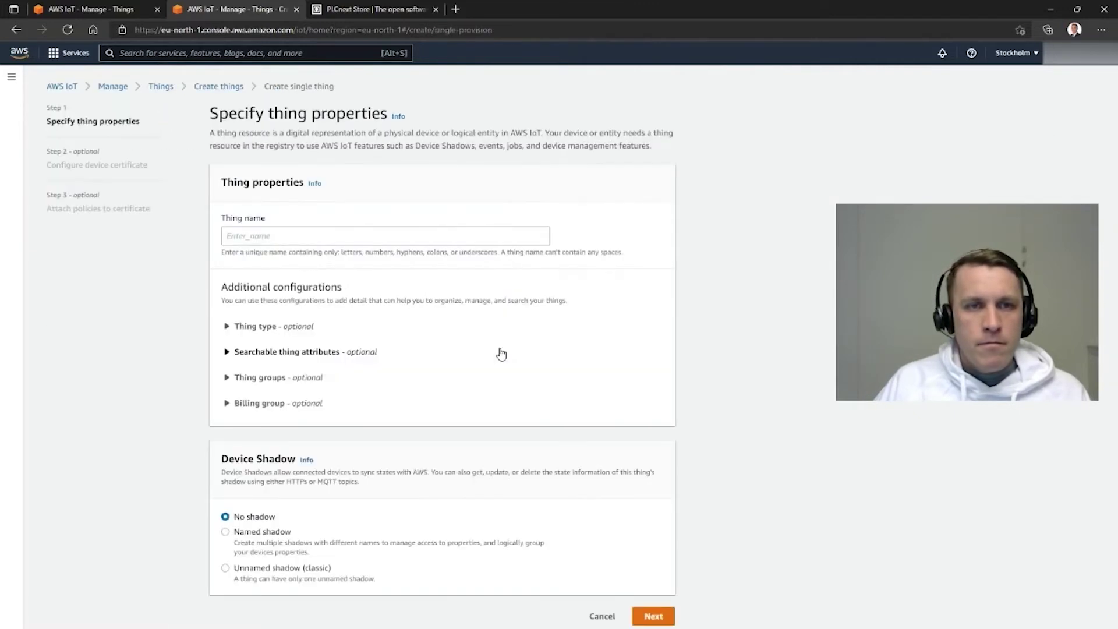
left_click(307, 233)
type("TestAWS")
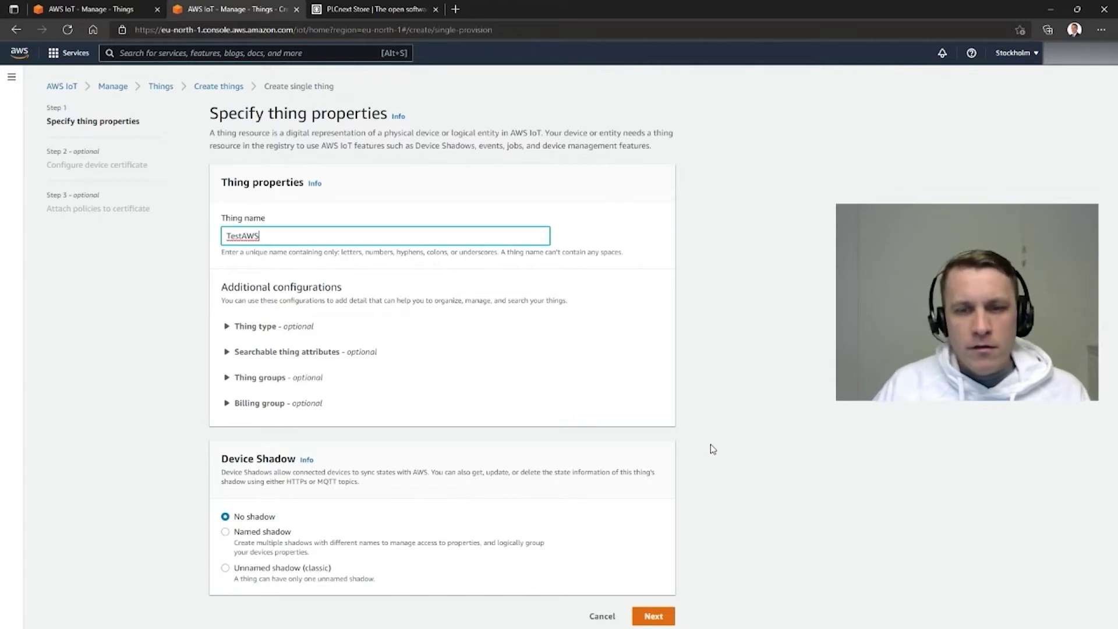
left_click(662, 621)
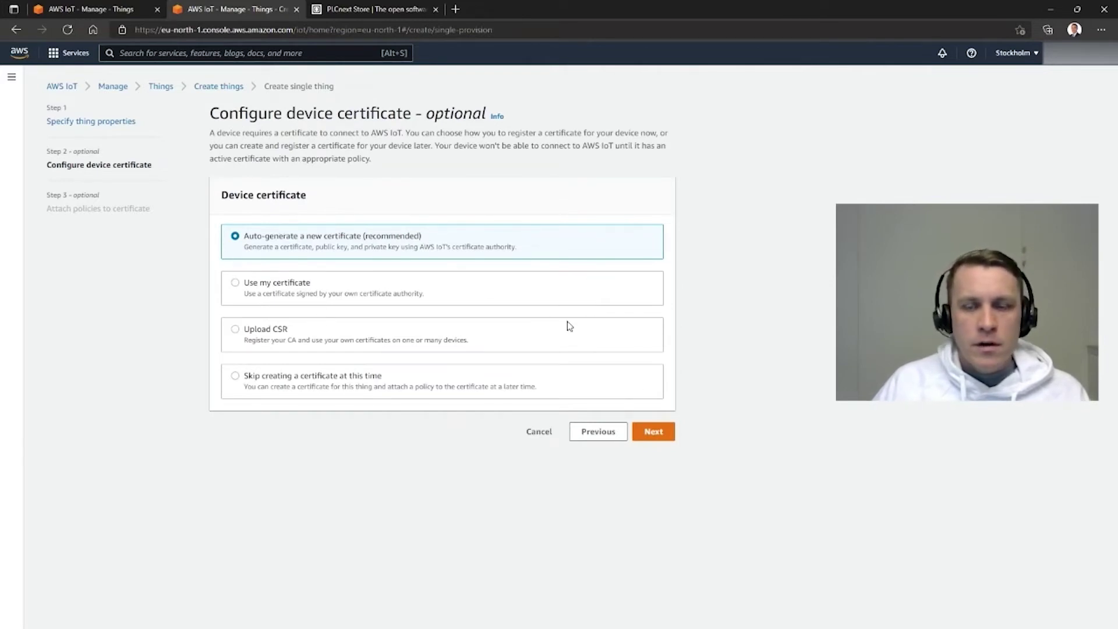
left_click(655, 438)
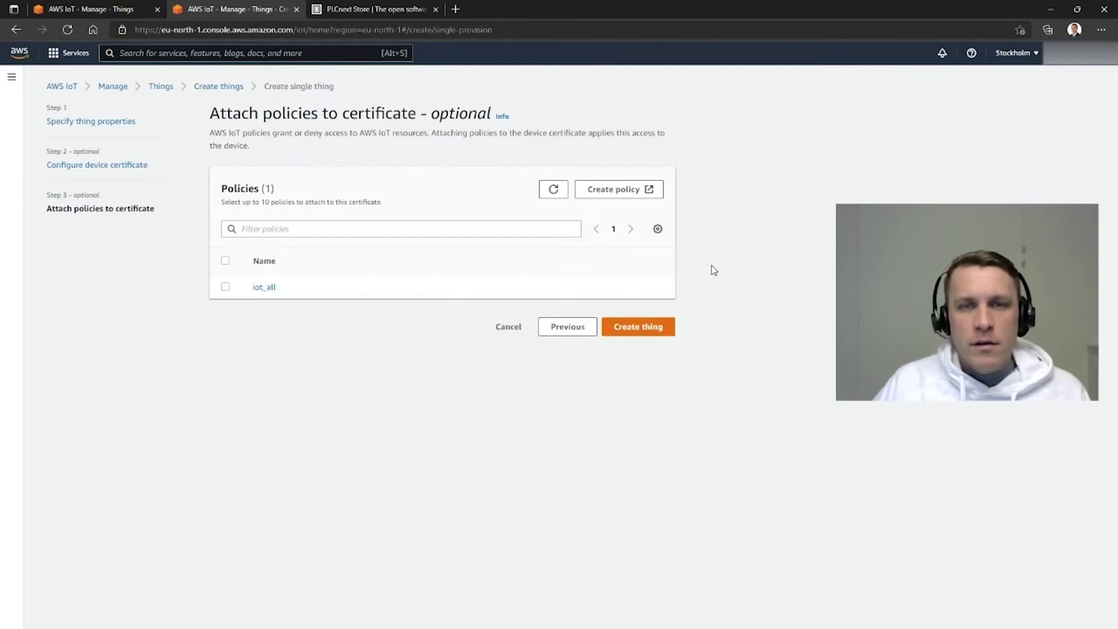
Step: Create a policy named AWSall that allows the action * on the resource *
left_click(609, 192)
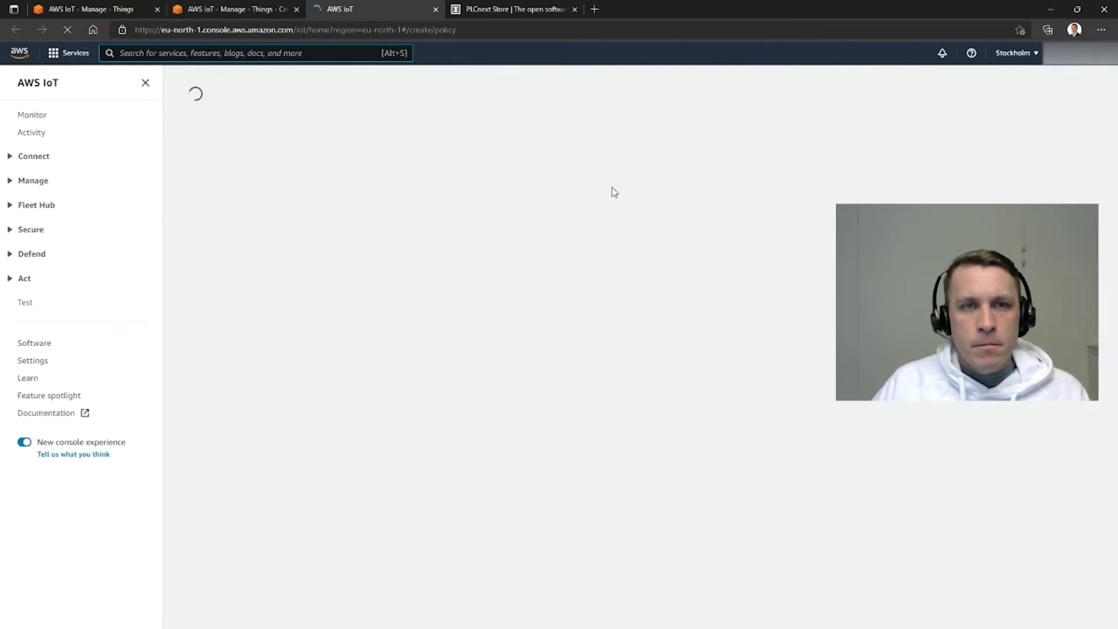
left_click(276, 238)
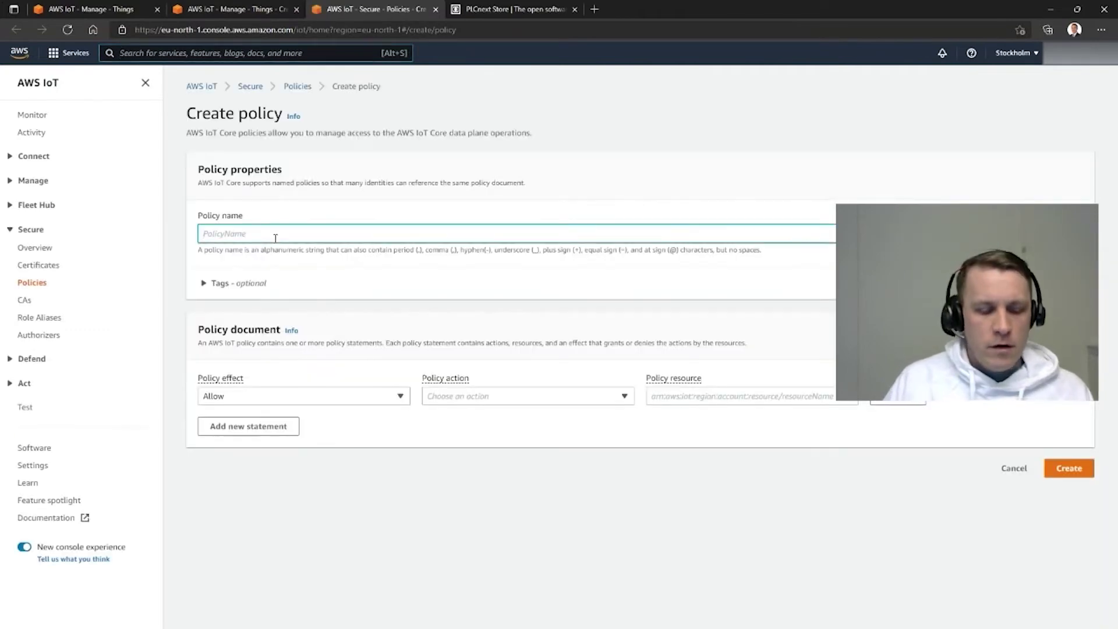
type("AWSall")
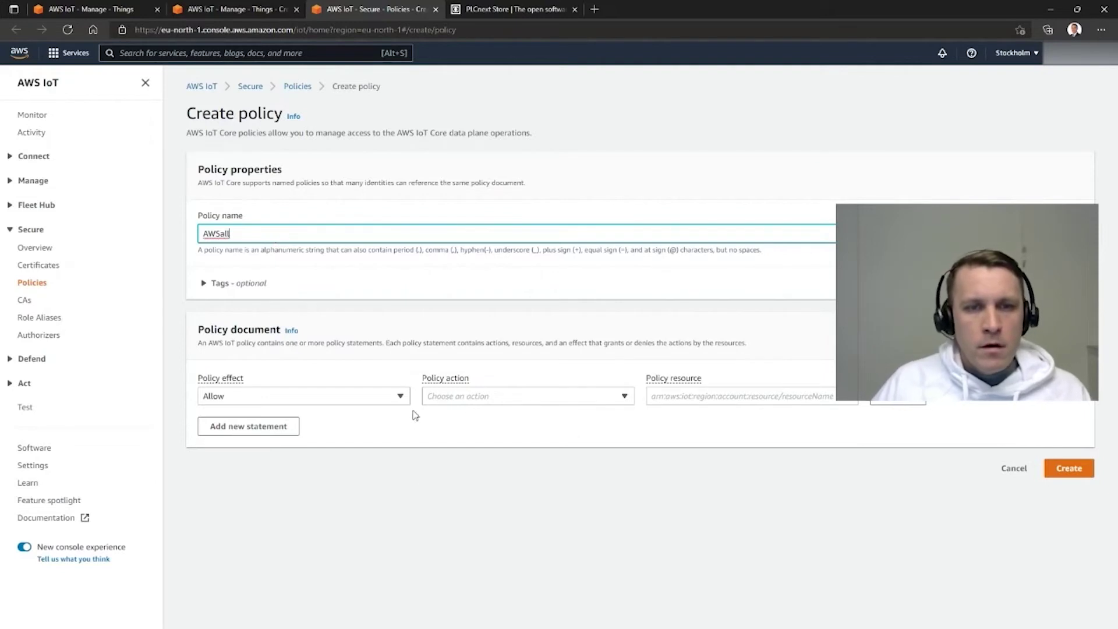
left_click(401, 397)
left_click(400, 397)
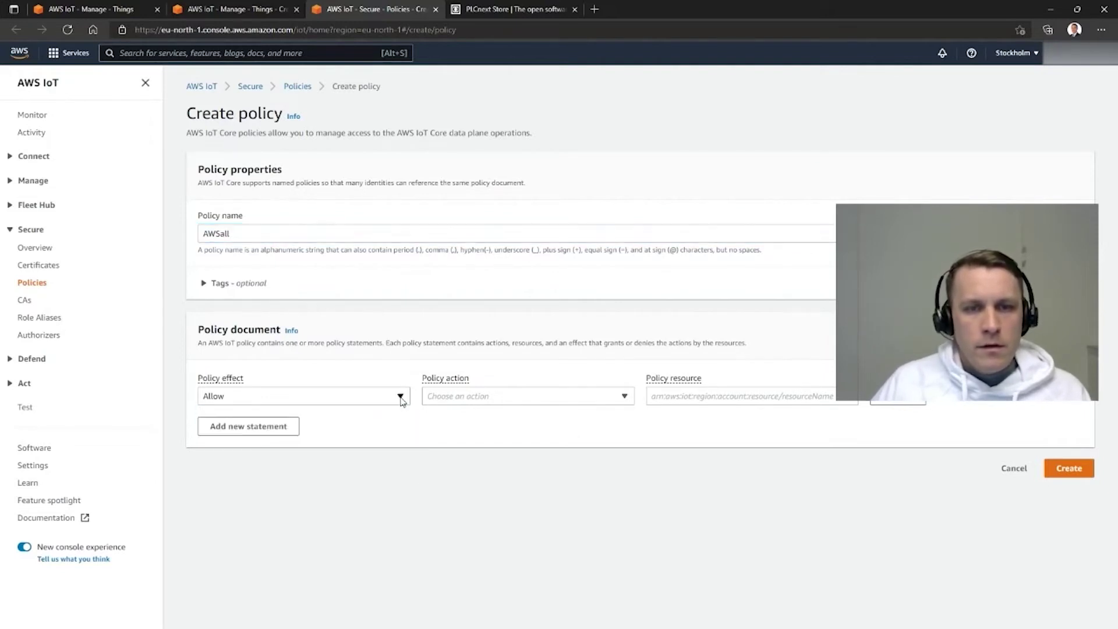
left_click(624, 397)
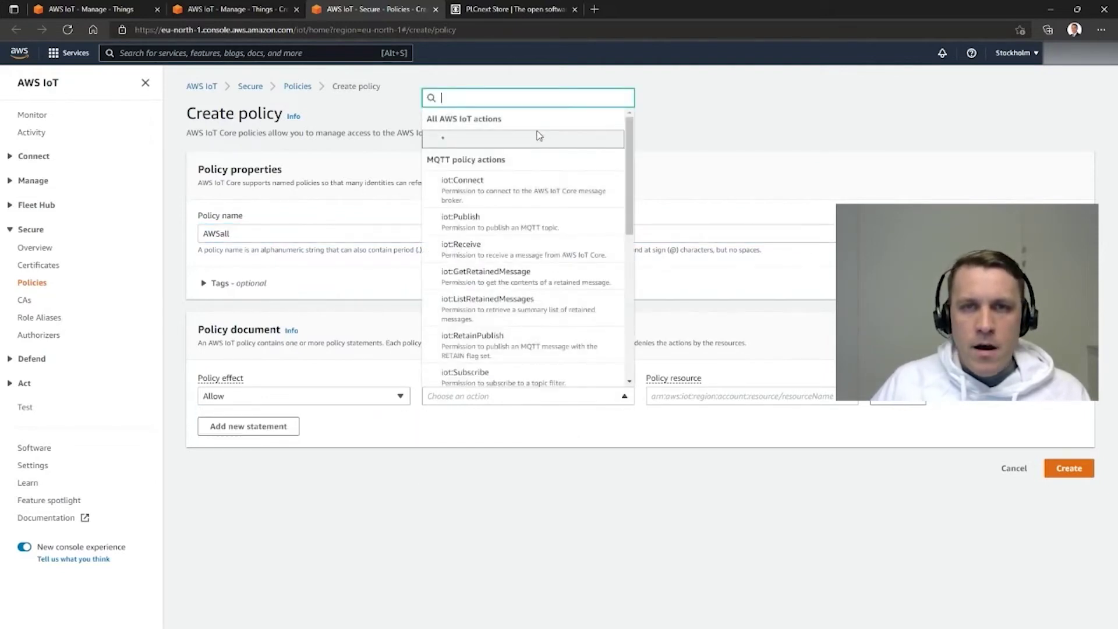
left_click(530, 143)
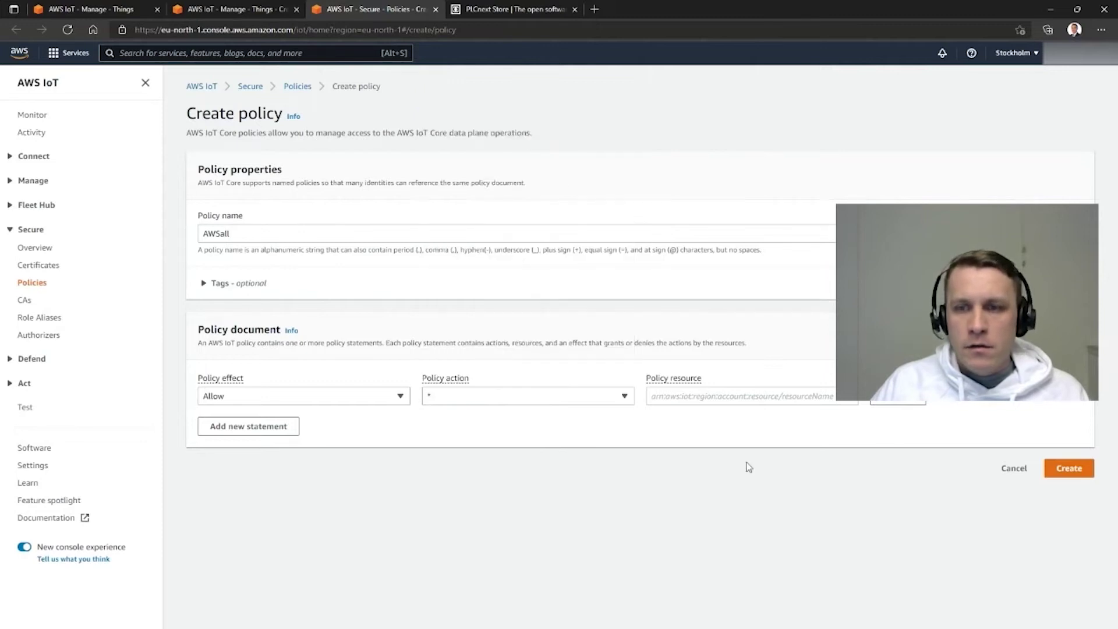
left_click(722, 402)
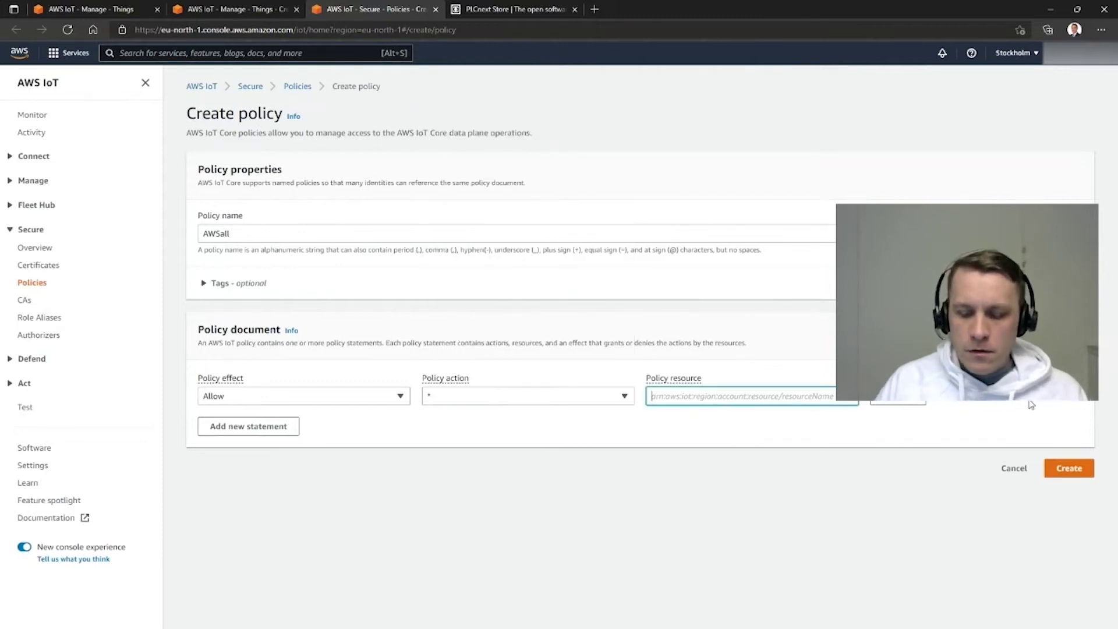
type("*")
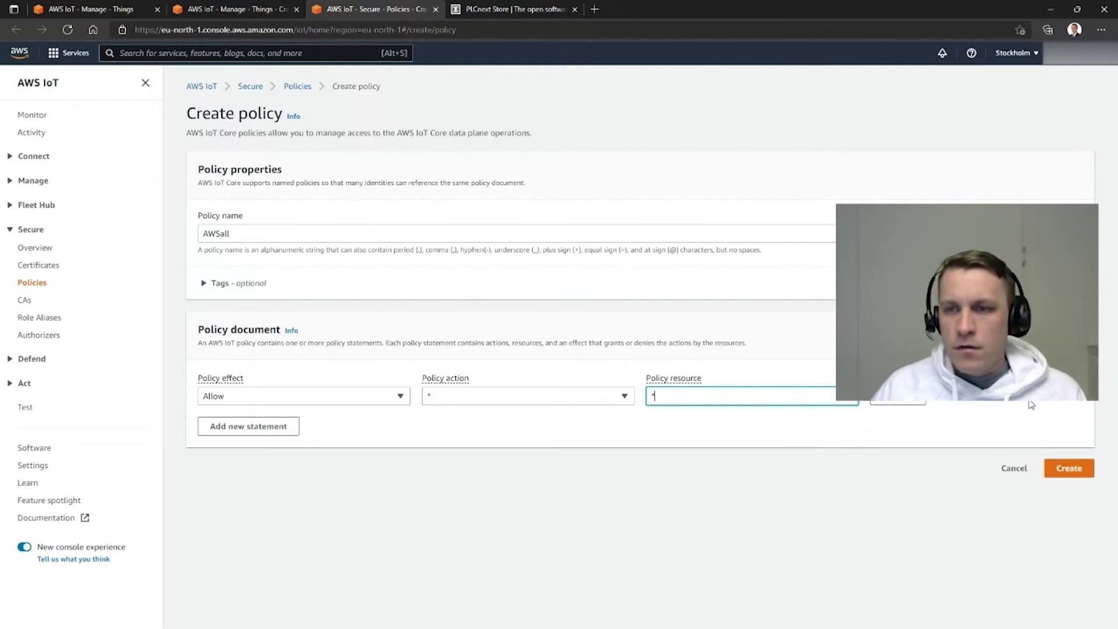
left_click(1069, 468)
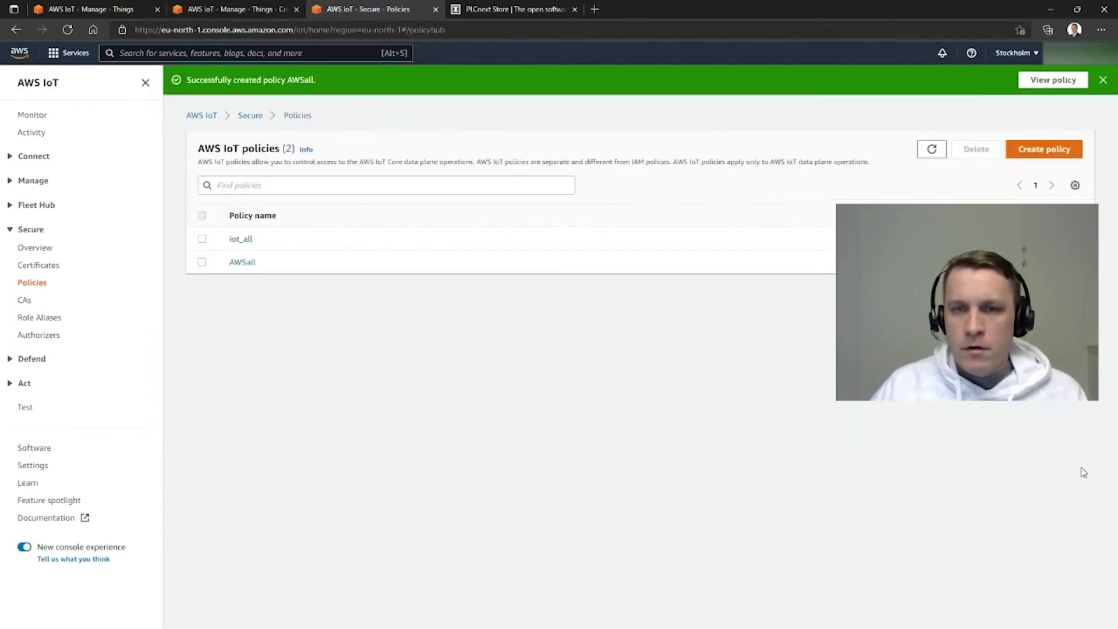
Step: Attach the AWSall policy to the new thing's certificate and create the thing
left_click(254, 9)
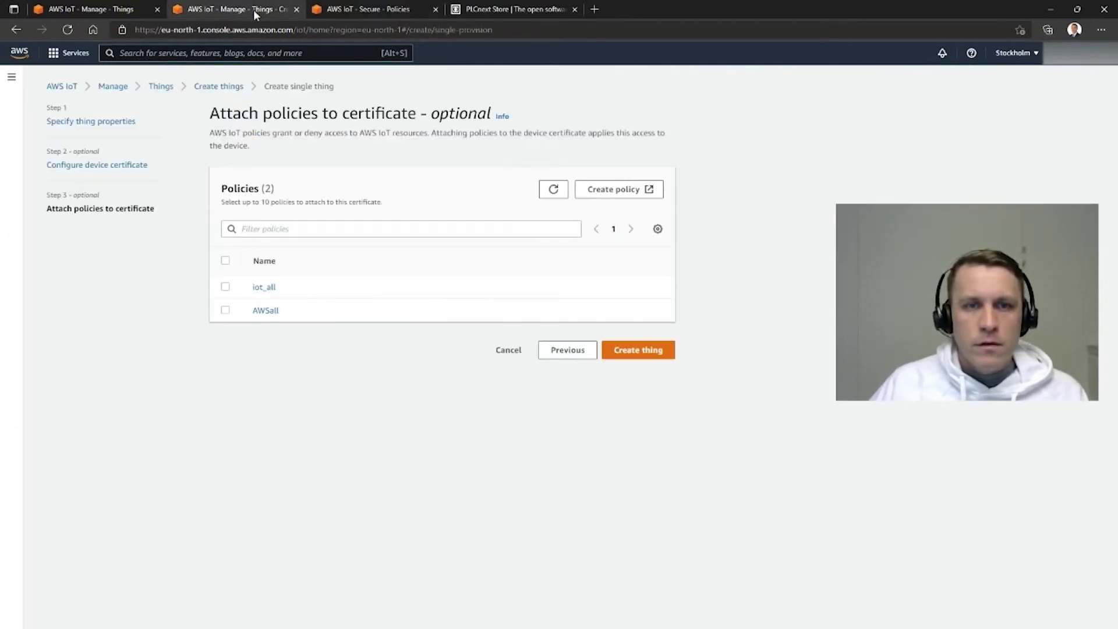
left_click(225, 312)
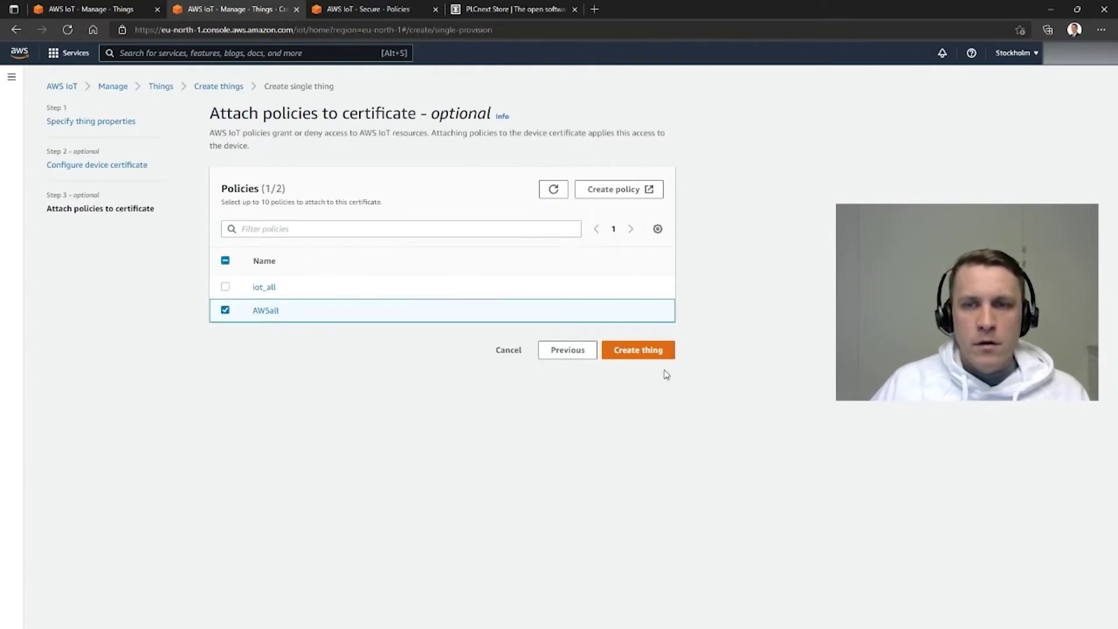
left_click(653, 355)
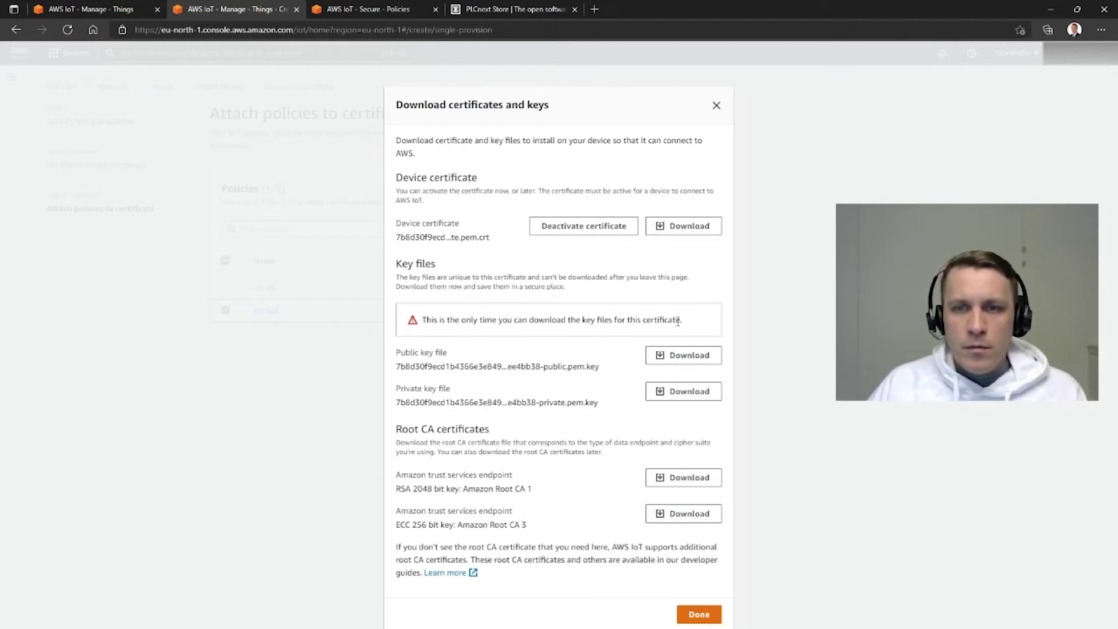
Step: Download the device certificate, the public and private key files and the Amazon Root CA 1 certificate
left_click_drag(679, 322, 391, 324)
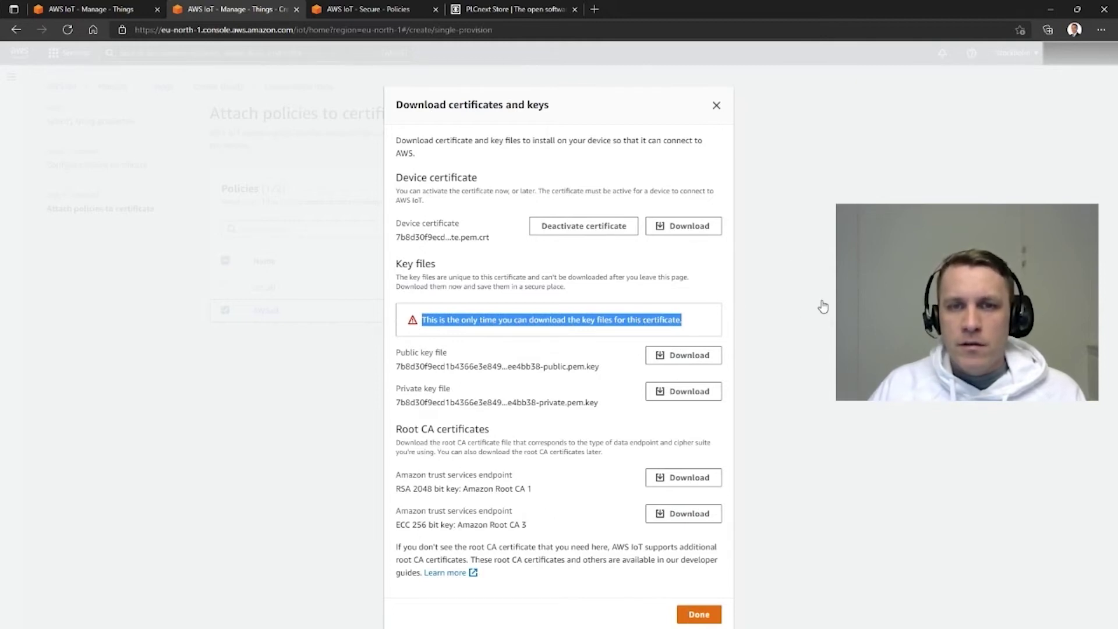
left_click(691, 227)
left_click(698, 357)
left_click(693, 393)
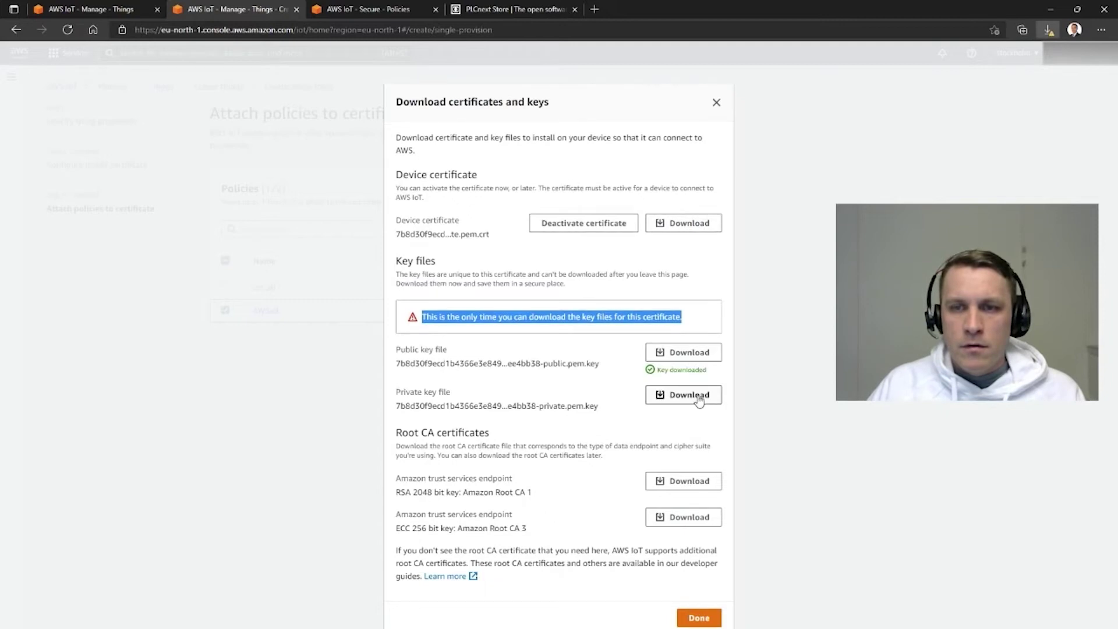
left_click(683, 490)
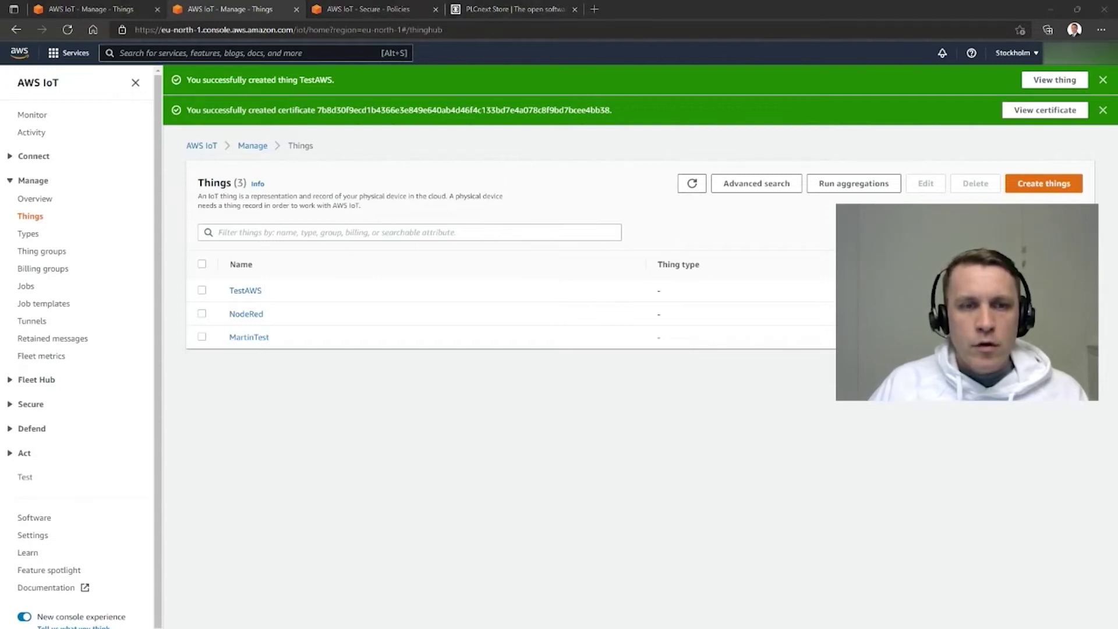
left_click(287, 592)
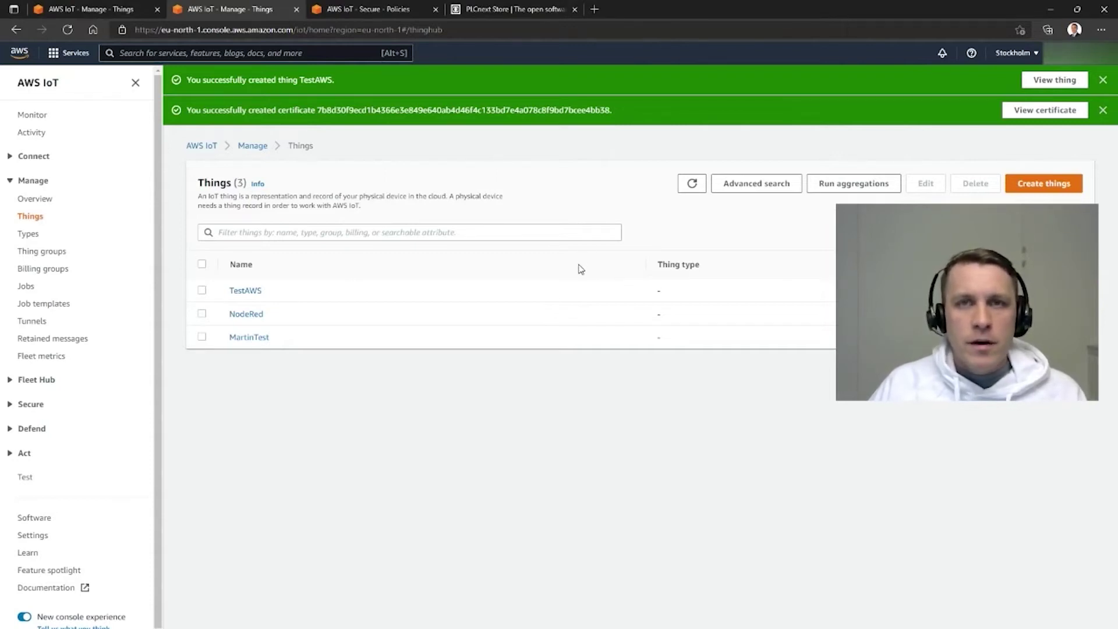
Step: Search the PLCnext Store for "iiot" and examine the IIoT_Library page's description
left_click(508, 12)
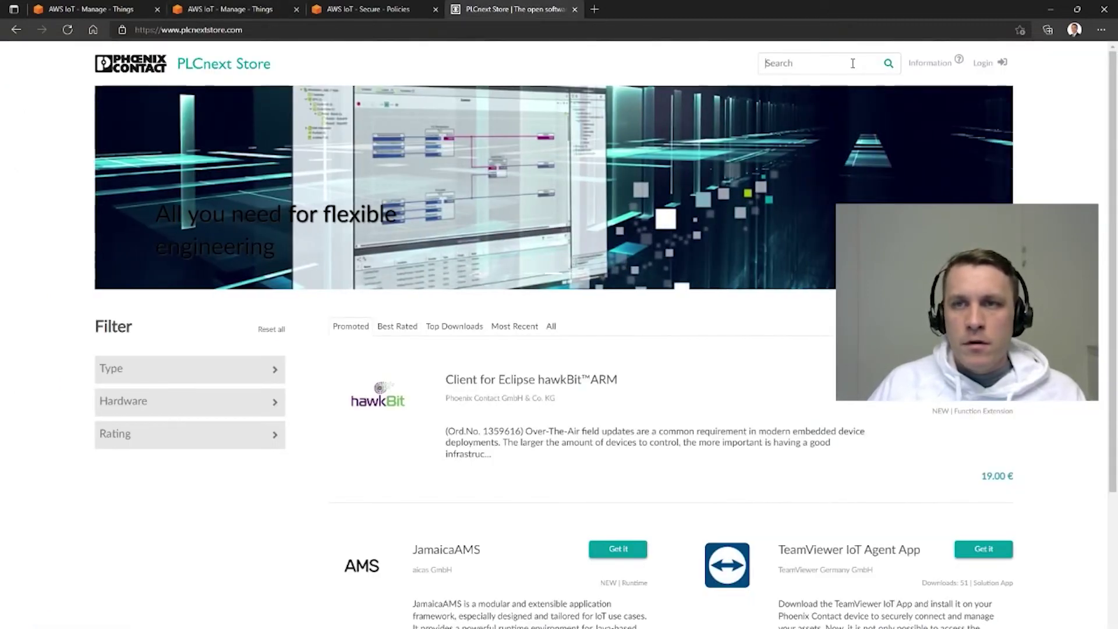
type("iiot")
key("Return")
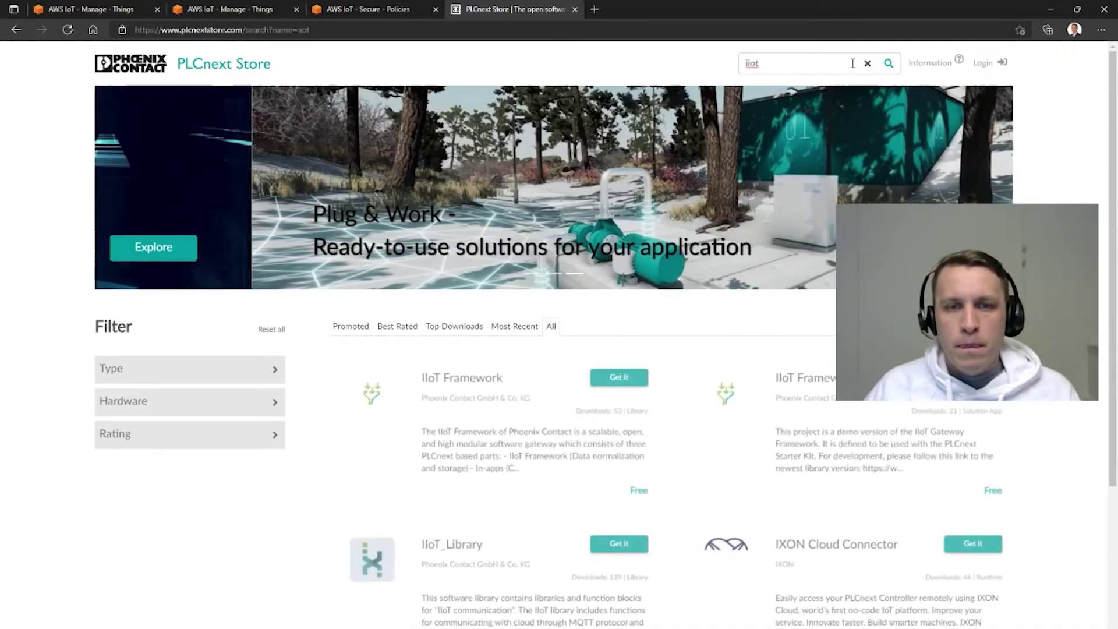
scroll(681, 299, "down", 4)
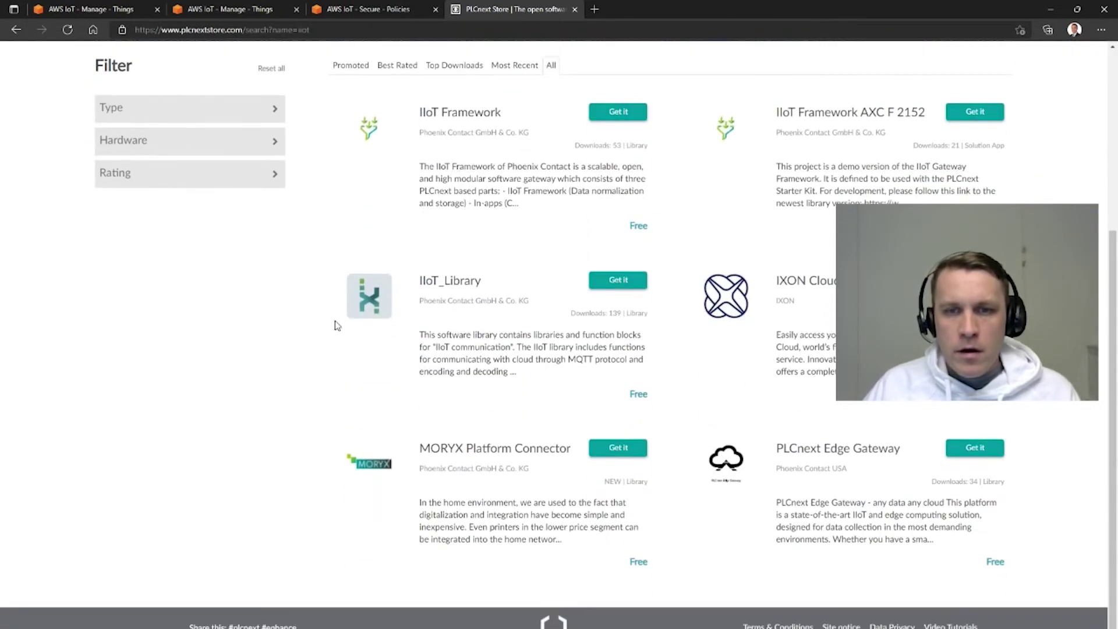
left_click(464, 285)
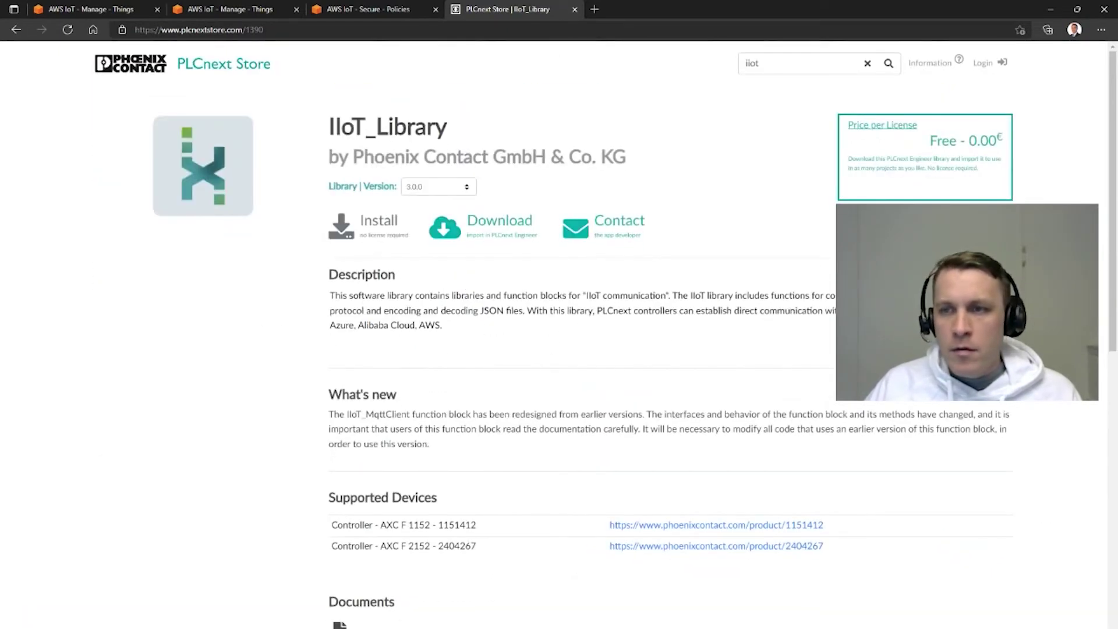
left_click_drag(331, 311, 367, 312)
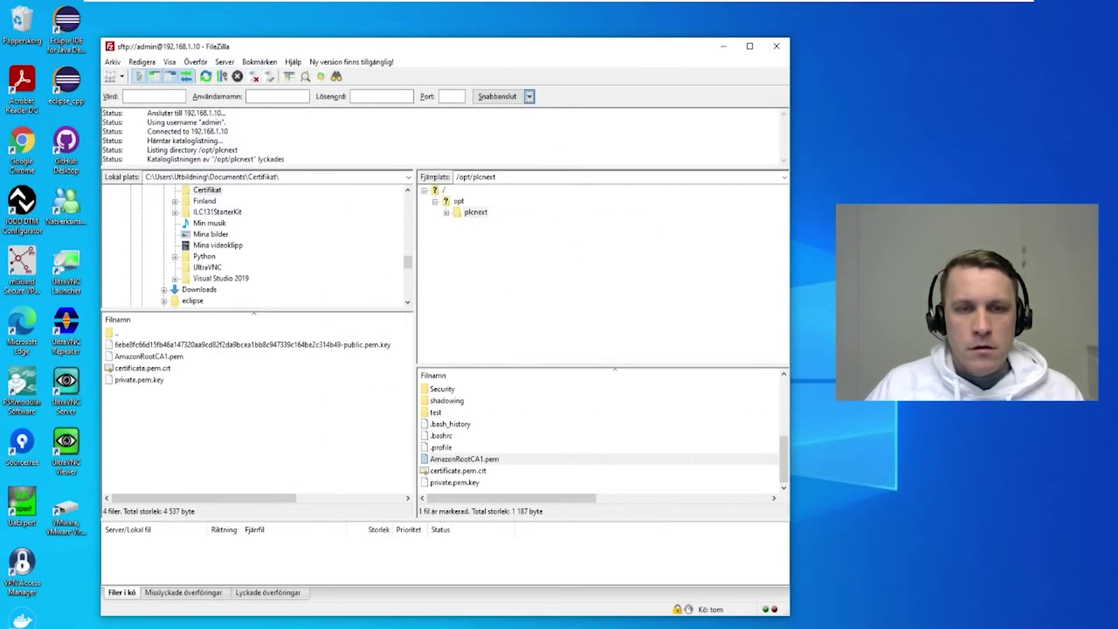
Step: Switch to PLCnext Engineer and show the project's libraries and the function block groups of IIoT_Library_3
left_click(582, 299)
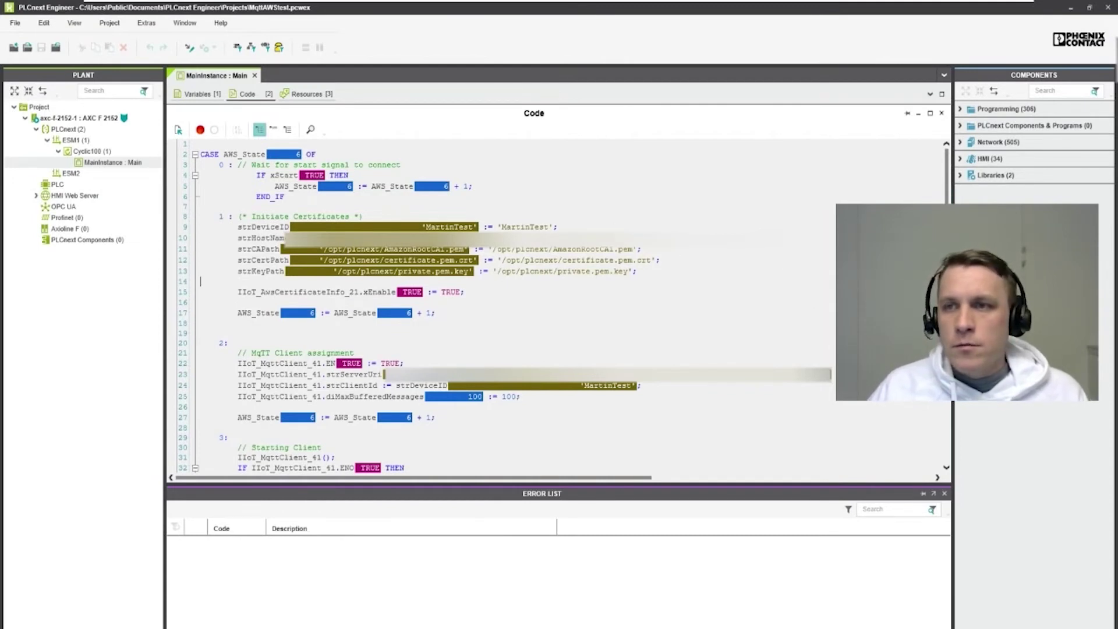
left_click(961, 176)
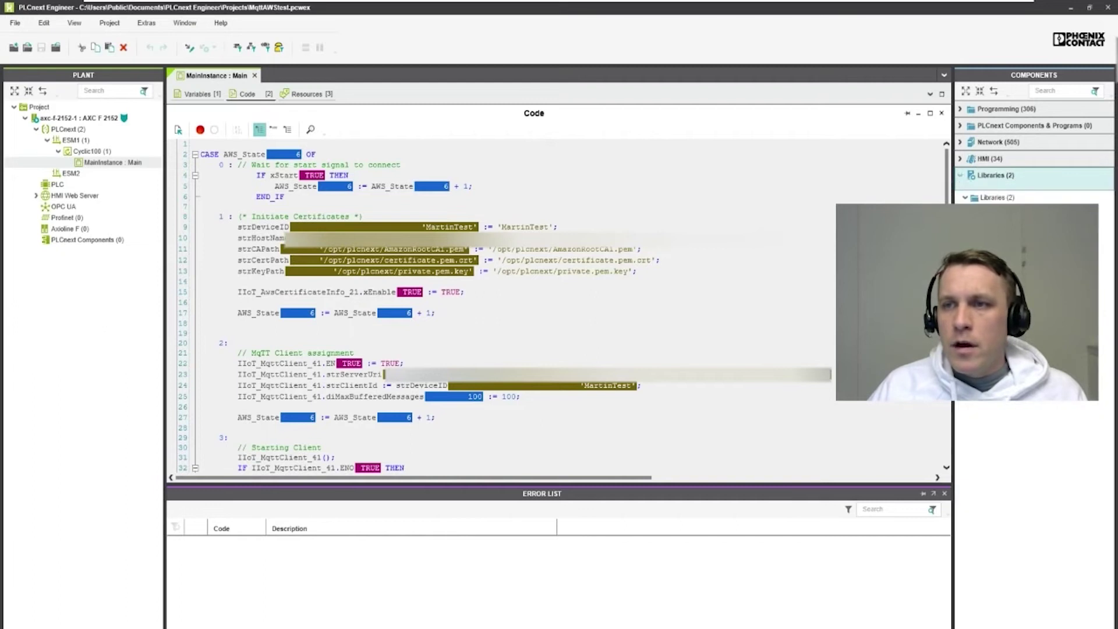
left_click(1007, 198)
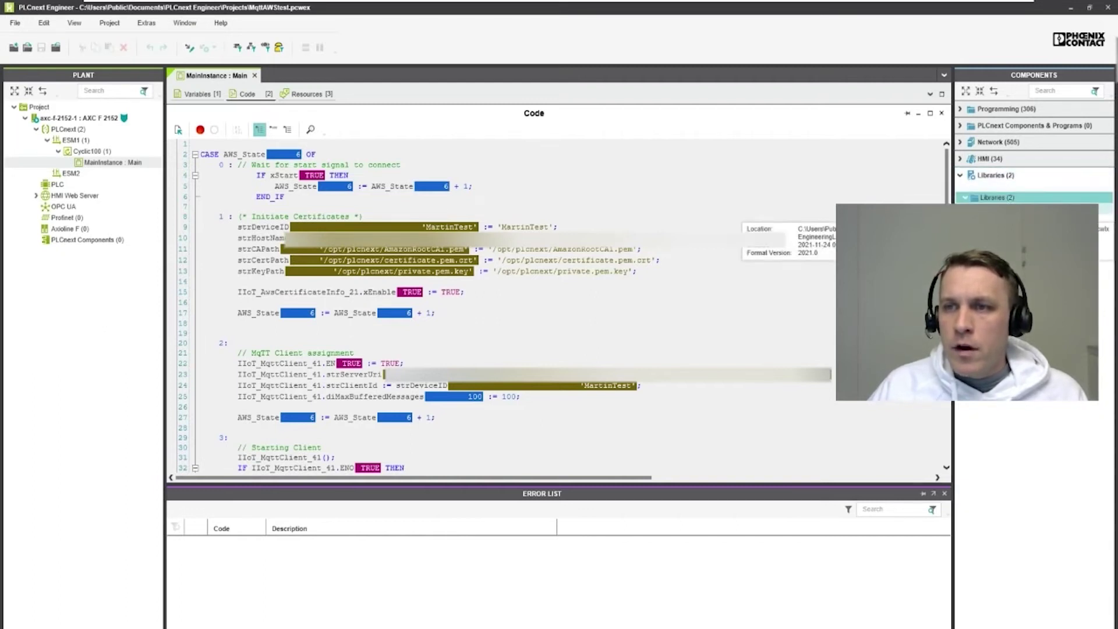
left_click(961, 128)
left_click(961, 127)
left_click(961, 109)
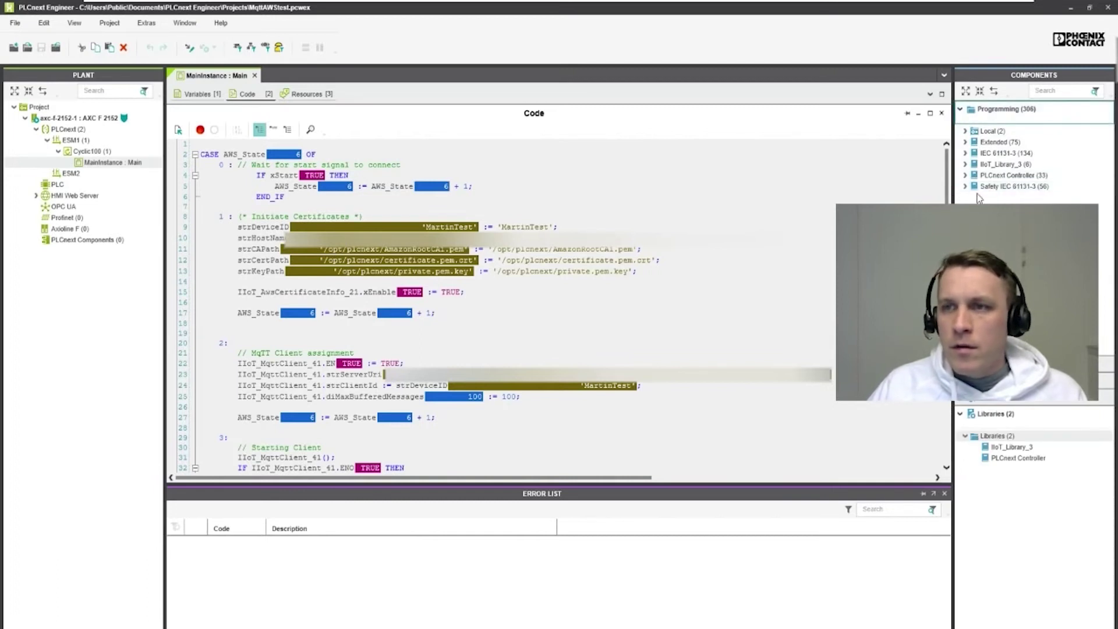
left_click(966, 164)
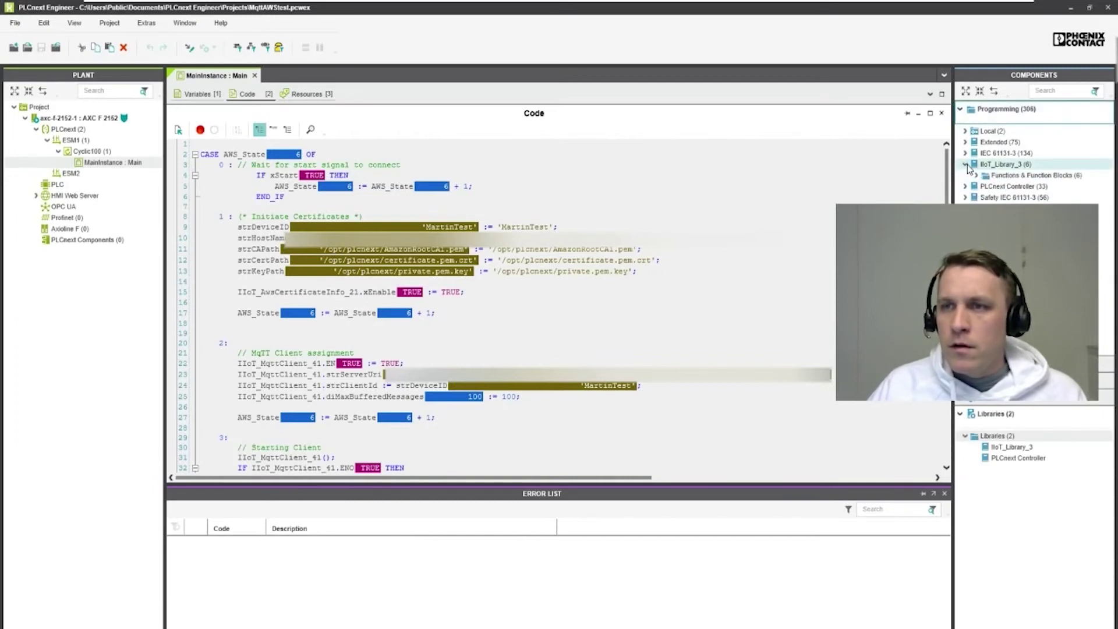
left_click(976, 175)
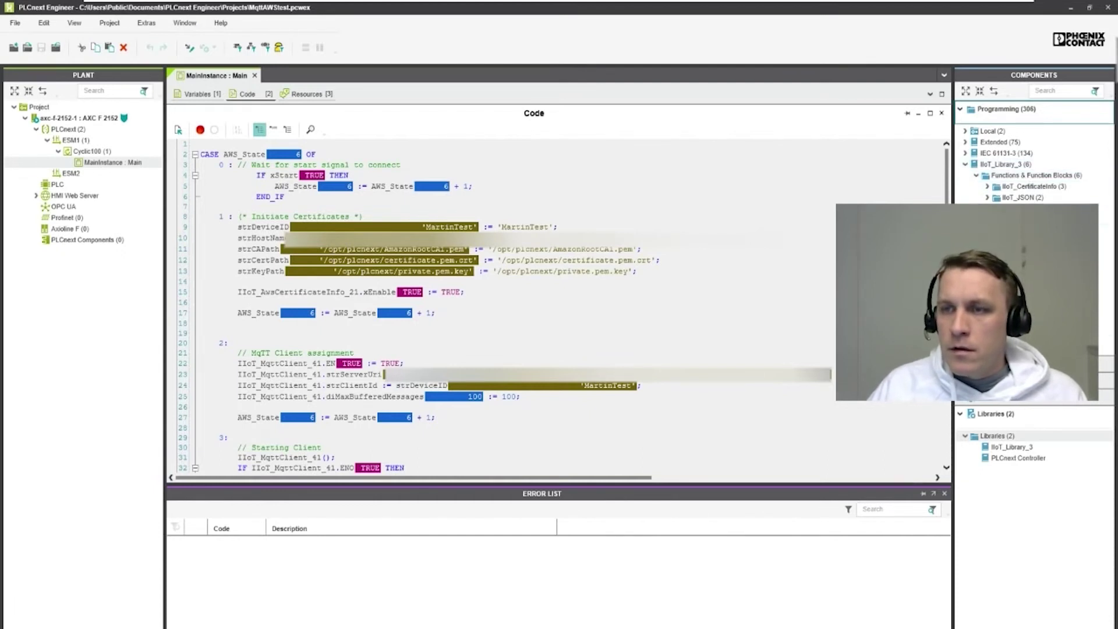
Step: Examine the Initiate Certificates code and compare its certificate and key paths with the files in the controller's /opt/plcnext folder in FileZilla
left_click(669, 201)
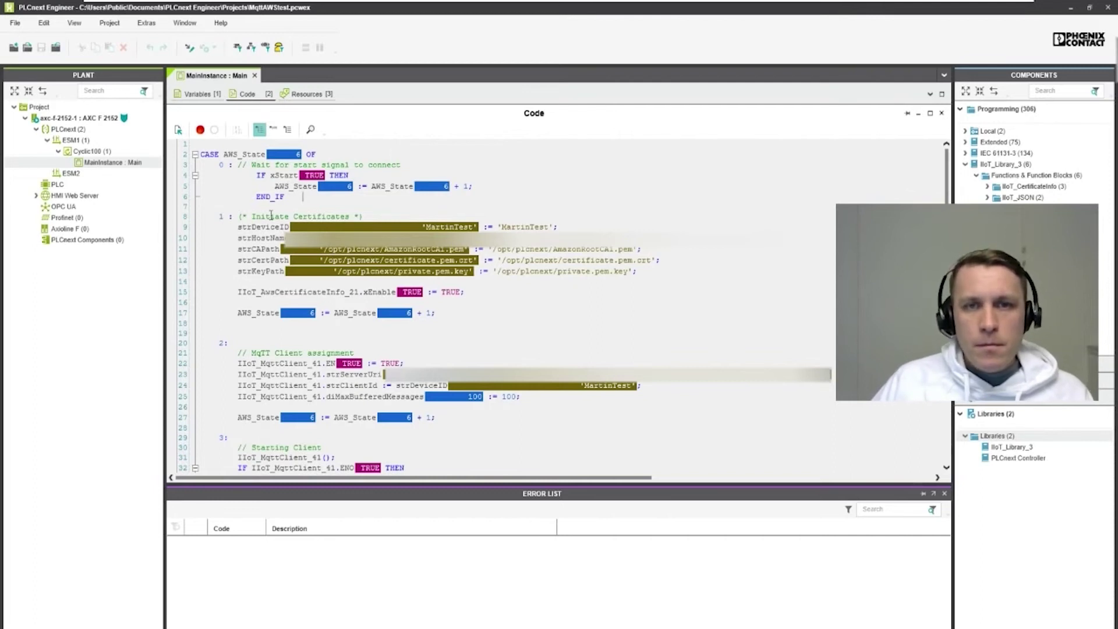
left_click_drag(651, 272, 121, 227)
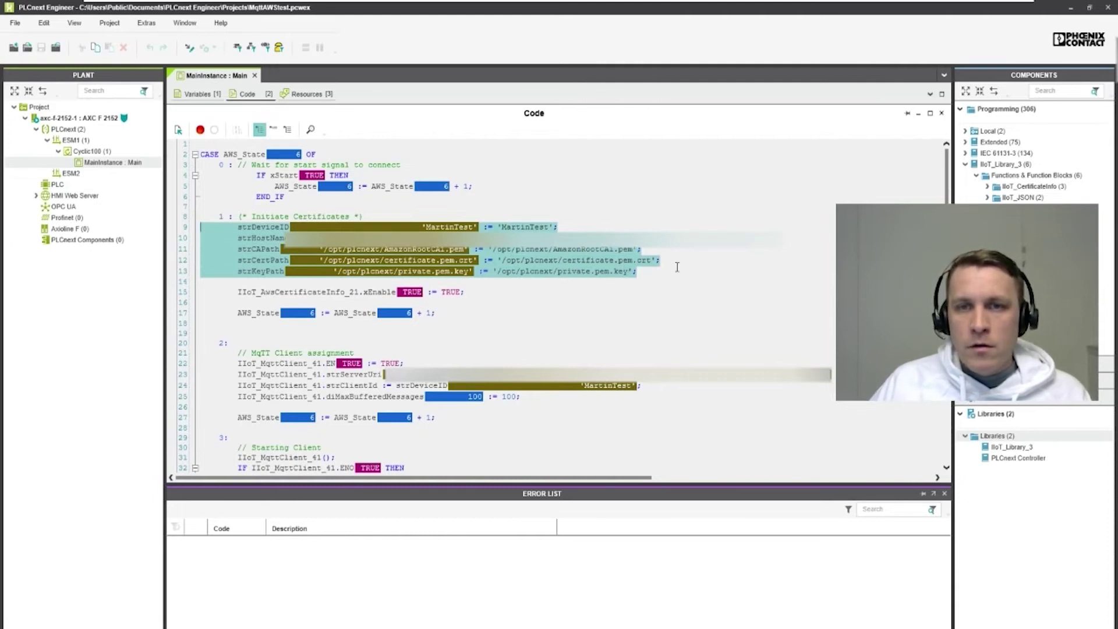
key("Right")
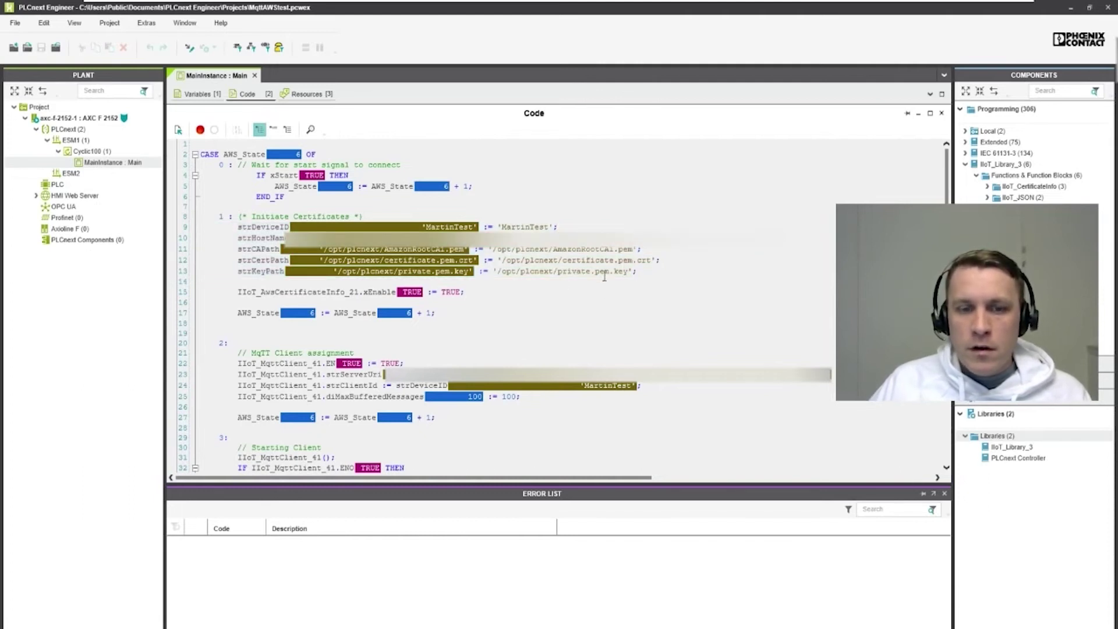
key("alt+Tab")
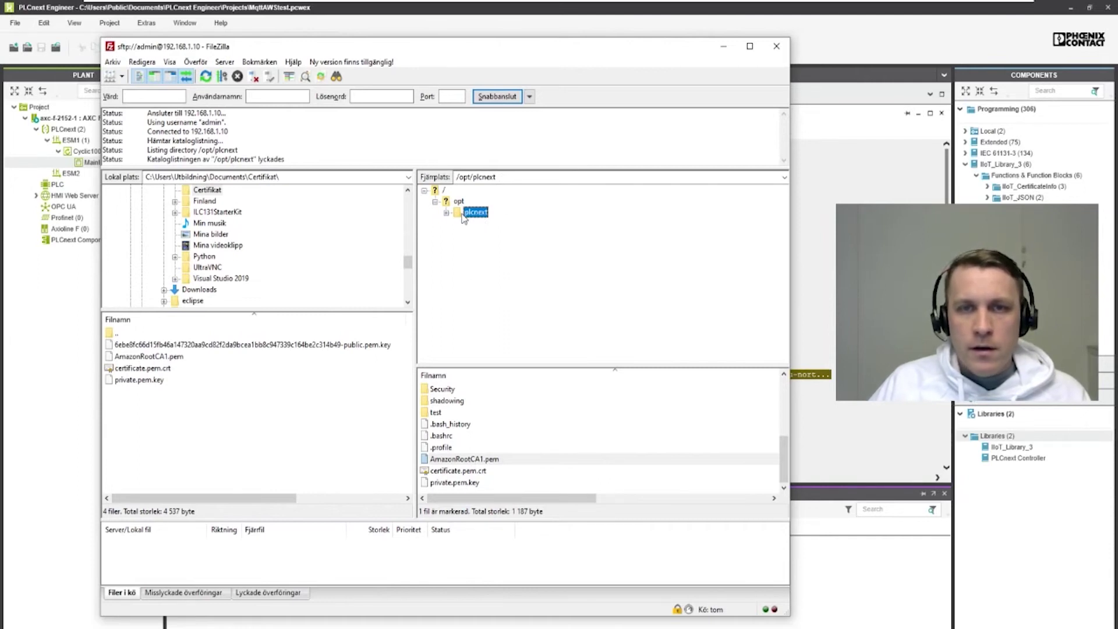
key("alt+Tab")
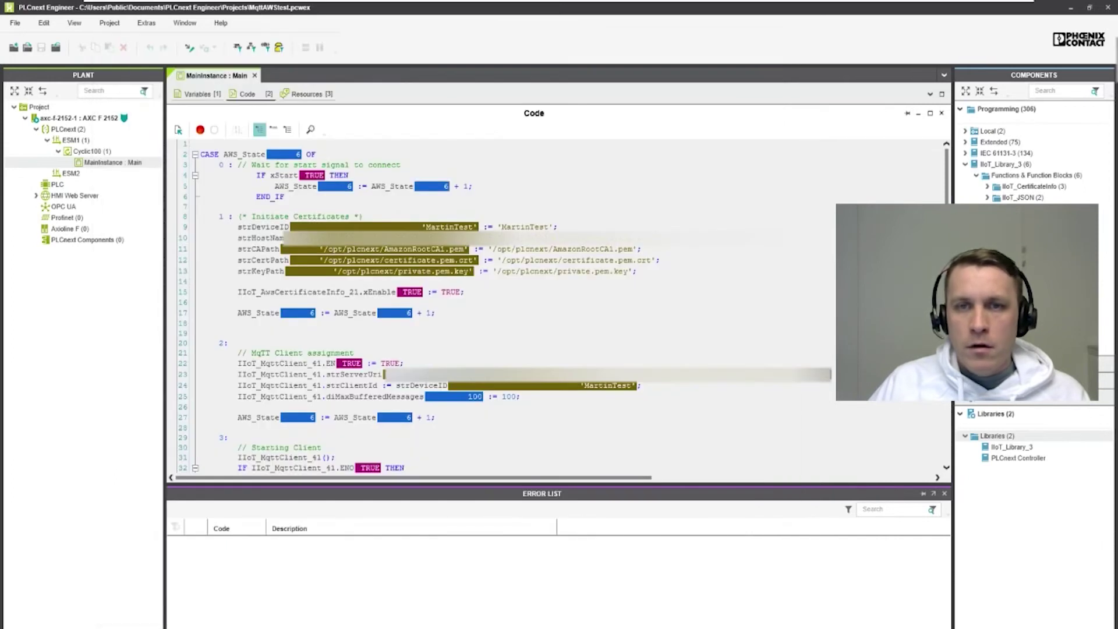
left_click_drag(494, 249, 642, 250)
left_click(784, 239)
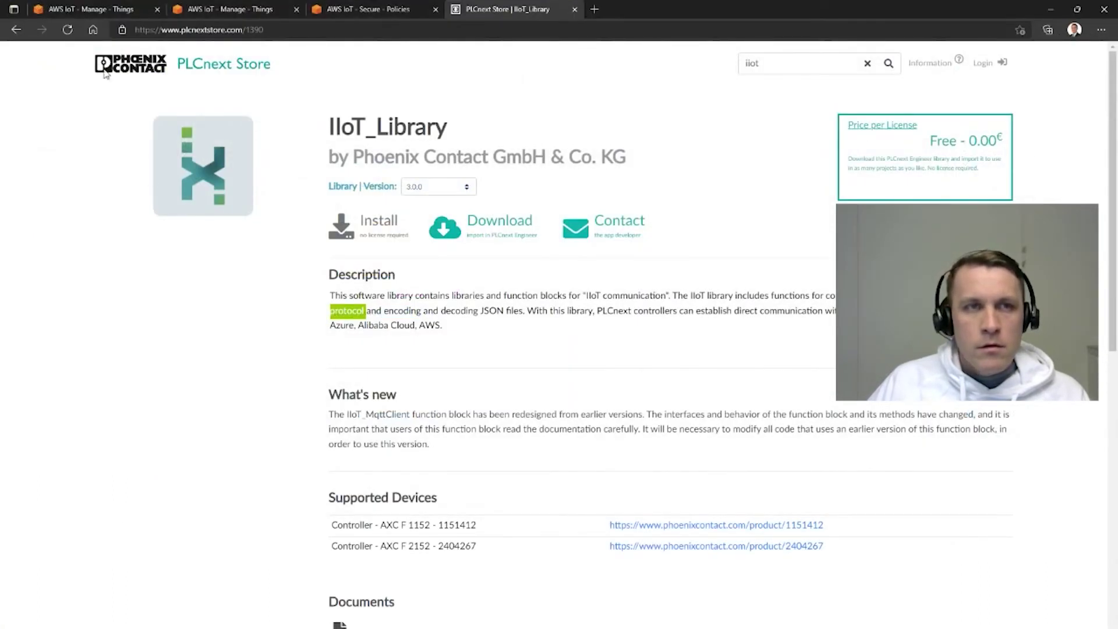
Step: Switch to the AWS IoT console in the browser and look up the device data endpoint in the settings
left_click(110, 9)
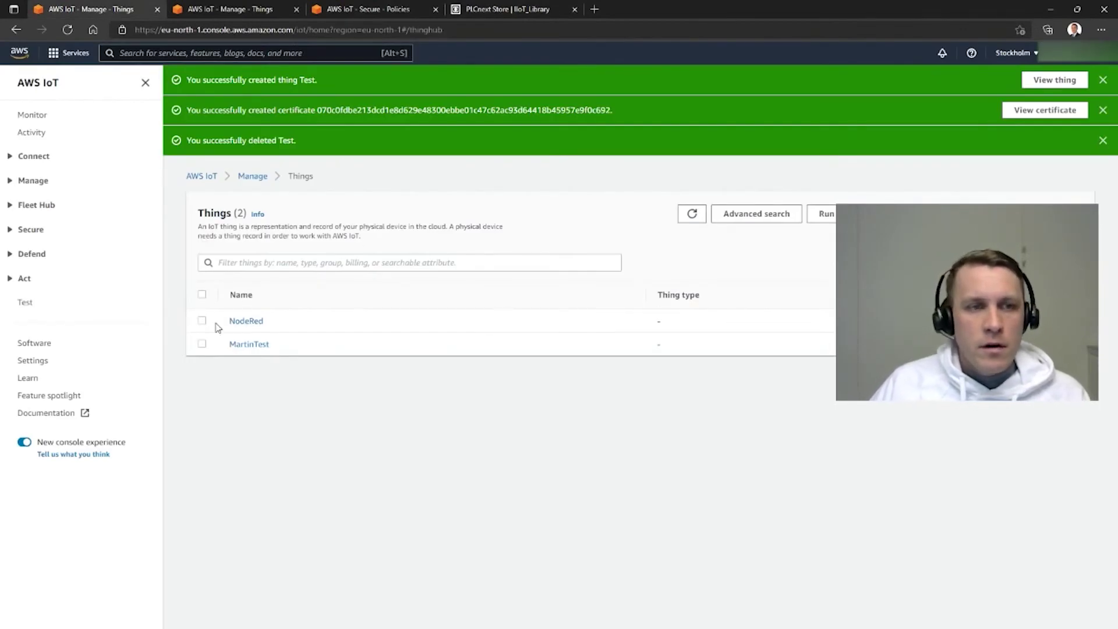
left_click(37, 366)
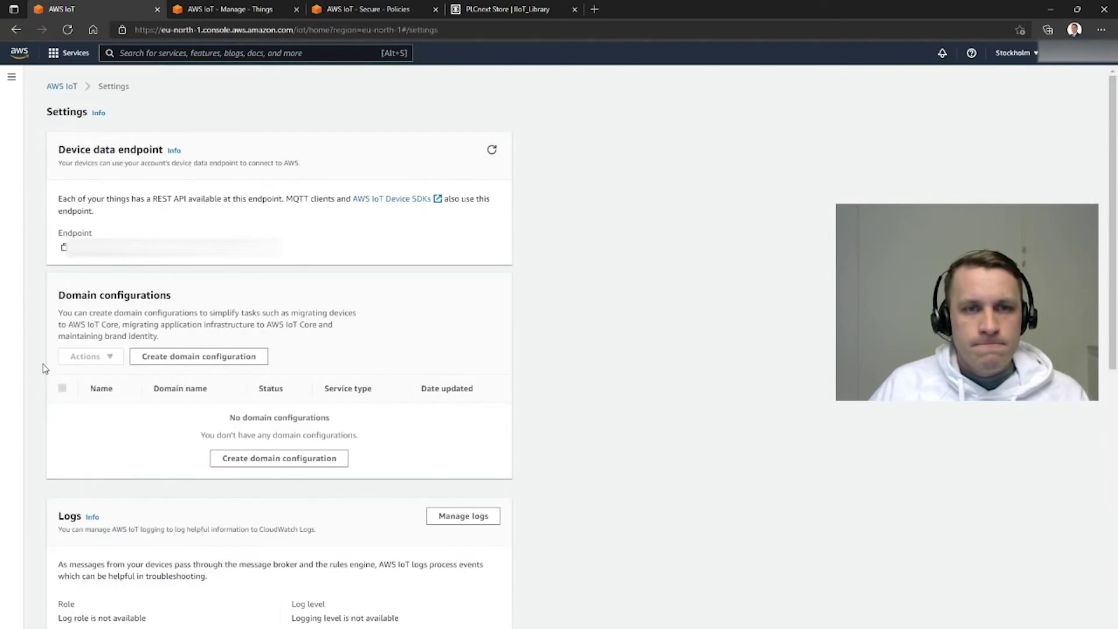
left_click_drag(60, 148, 164, 151)
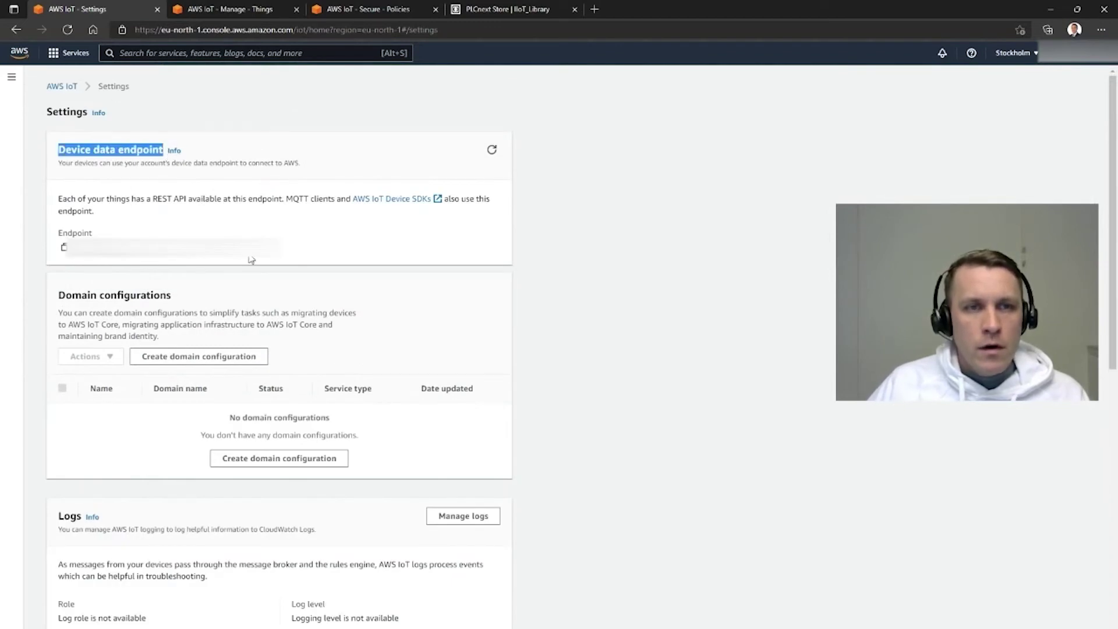
left_click_drag(273, 248, 67, 247)
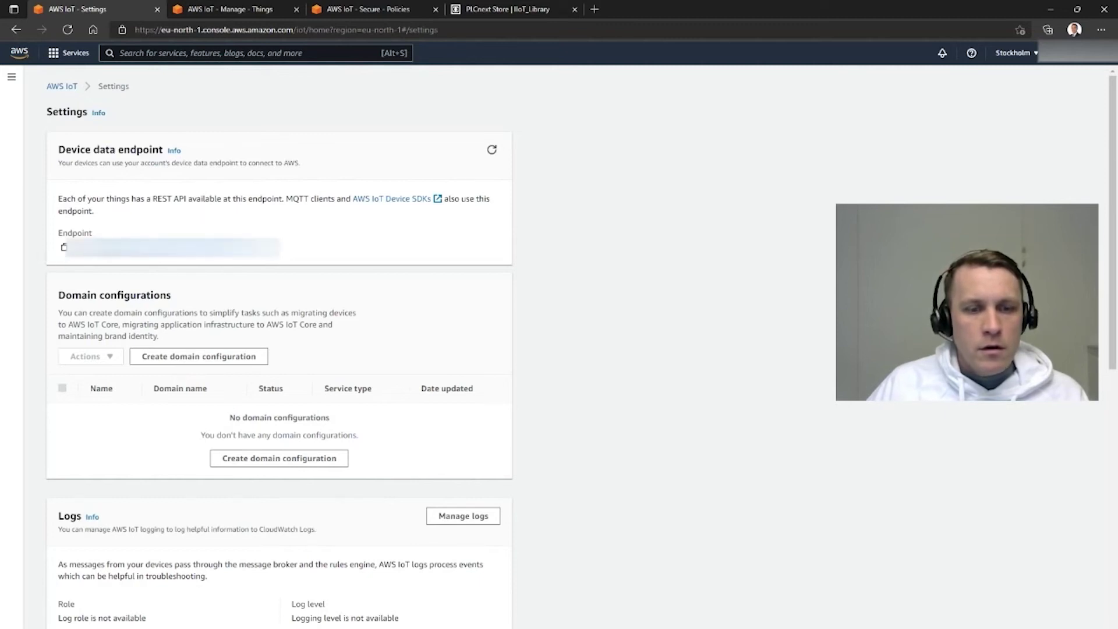
Step: Switch to PLCnext Engineer and examine the Main code for MQTT client assignment, client start, UDT settings, connecting and connection checking
key("alt+Tab")
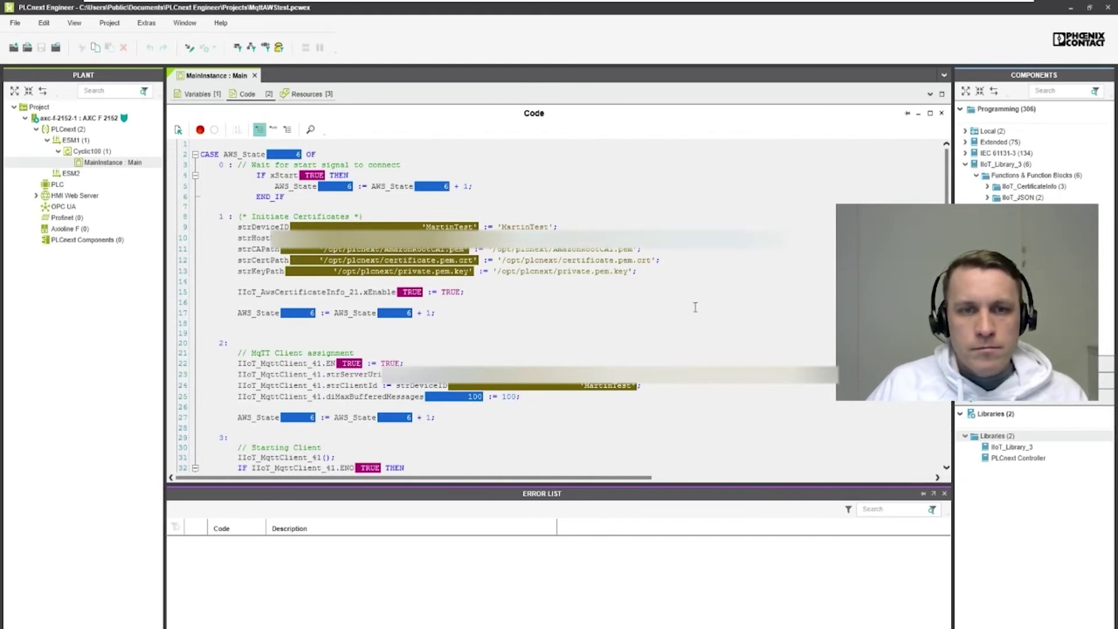
scroll(571, 331, "down", 2)
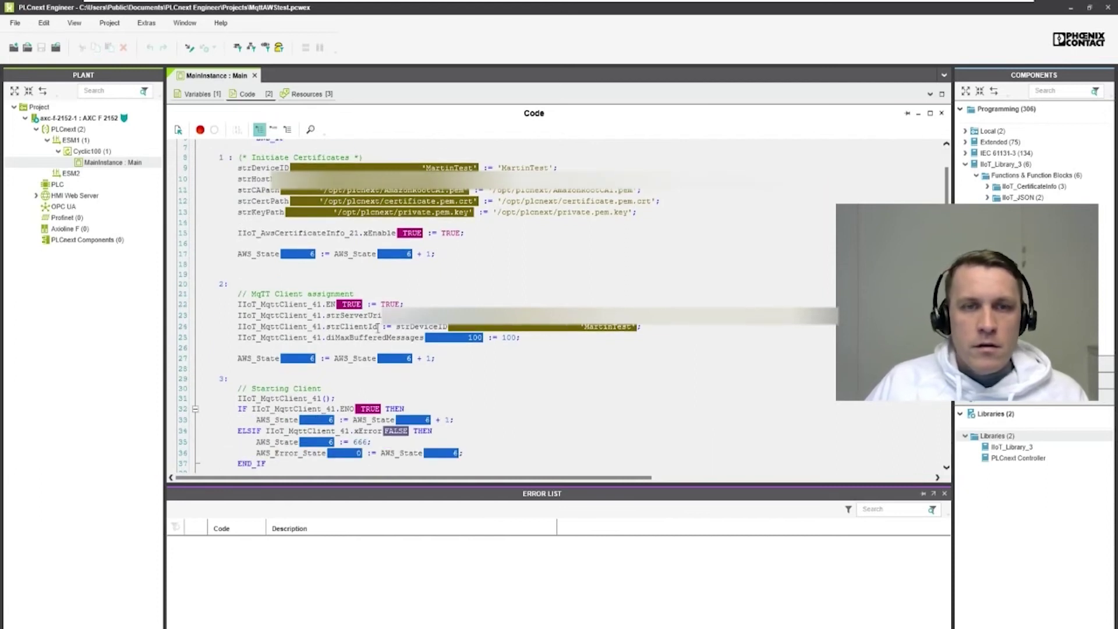
scroll(378, 328, "down", 2)
left_click_drag(243, 233, 520, 280)
scroll(598, 337, "down", 2)
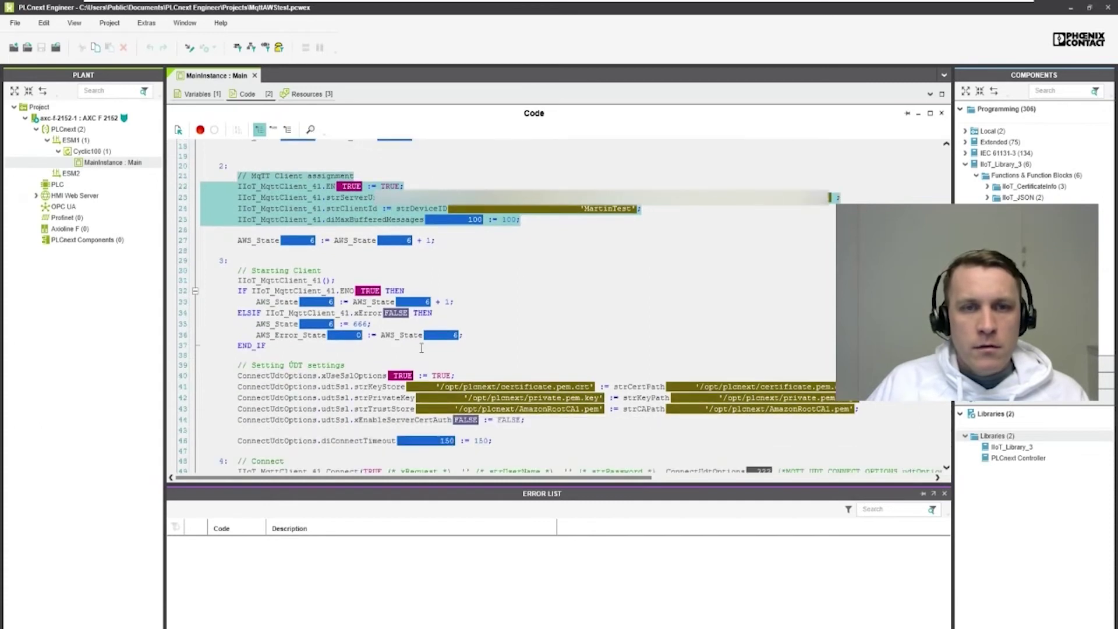
left_click_drag(483, 338, 208, 263)
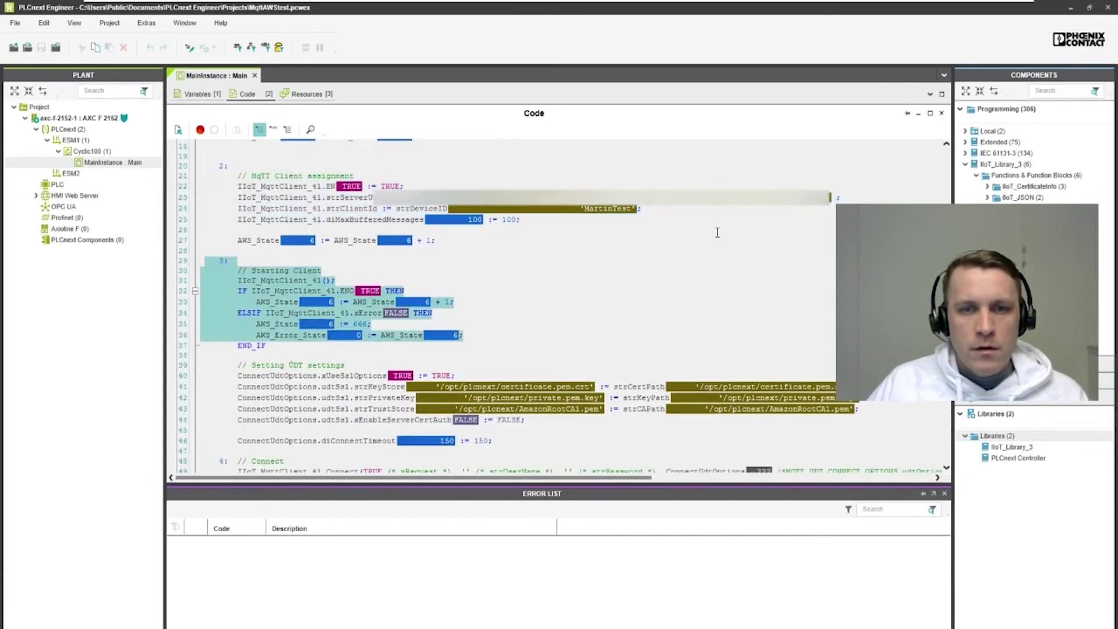
scroll(667, 288, "down", 4)
left_click_drag(503, 327, 142, 250)
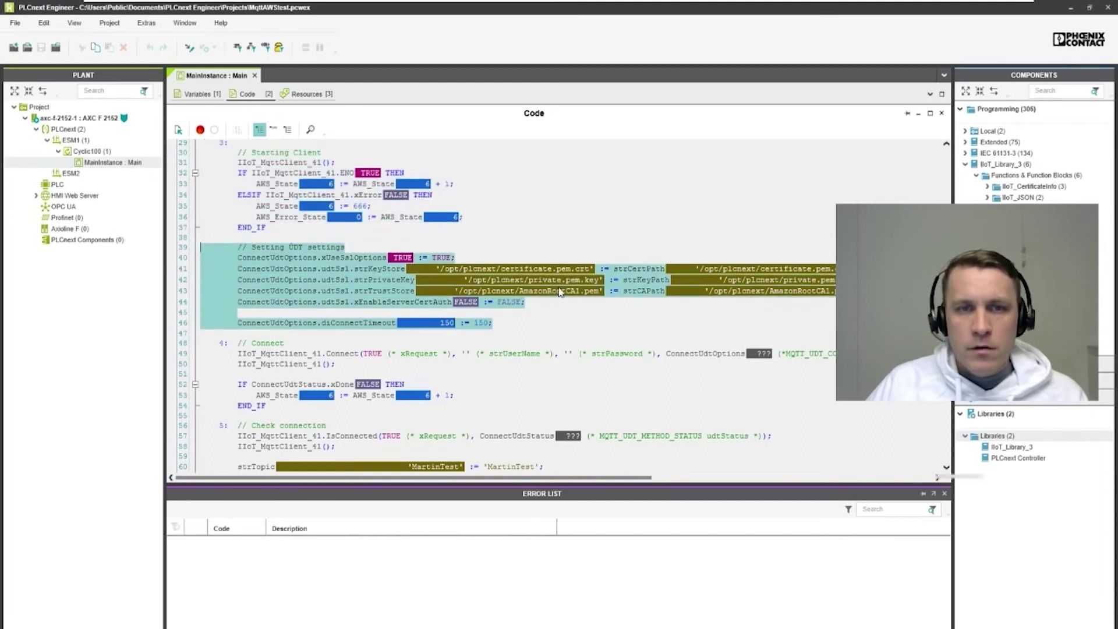
scroll(547, 297, "down", 5)
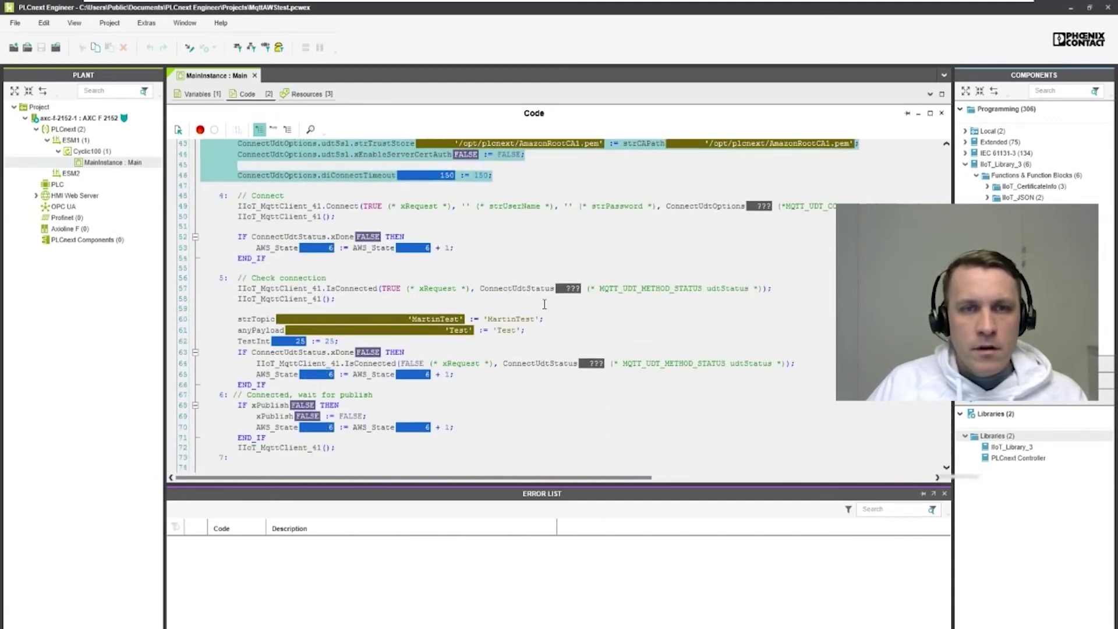
left_click_drag(268, 259, 140, 193)
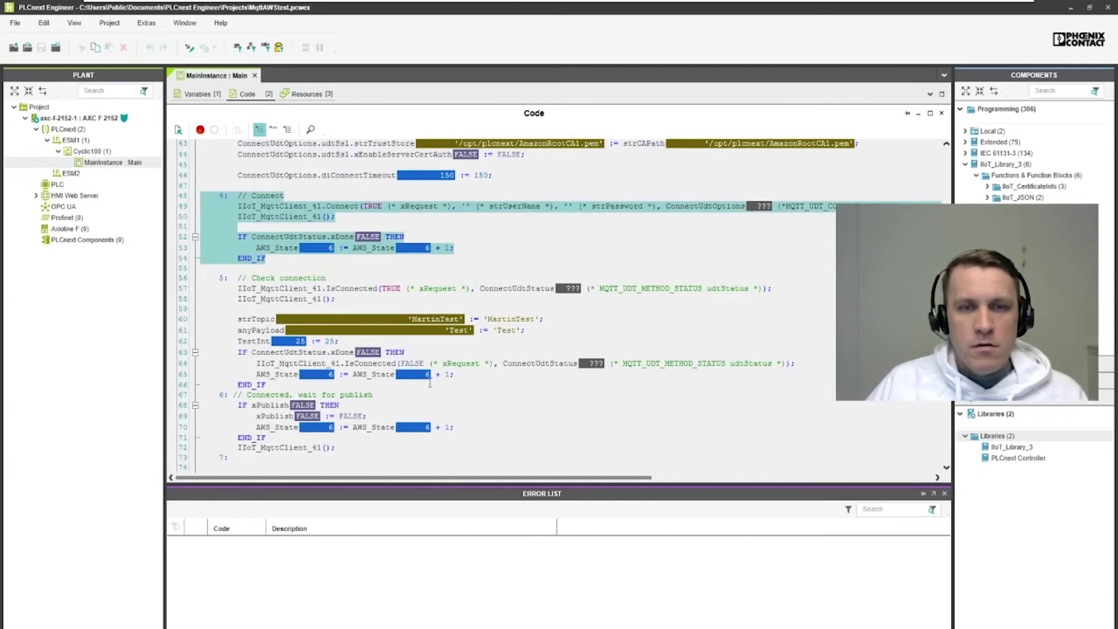
left_click_drag(466, 374, 129, 280)
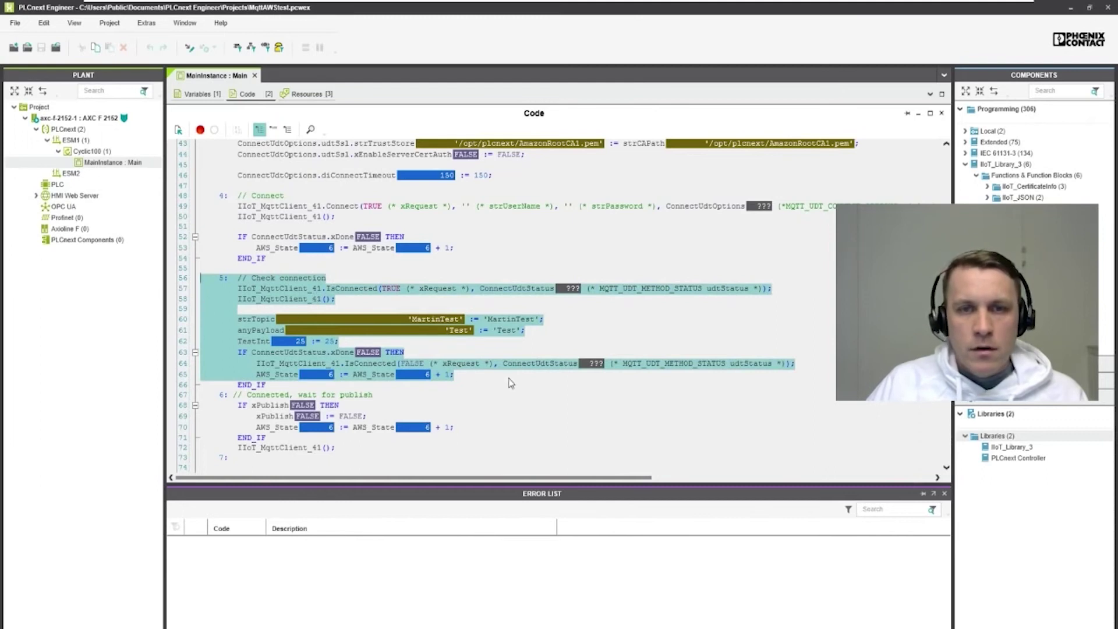
left_click(410, 394)
Step: Set the online value of the anyPayload variable to 'AWS Test'
scroll(452, 411, "down", 5)
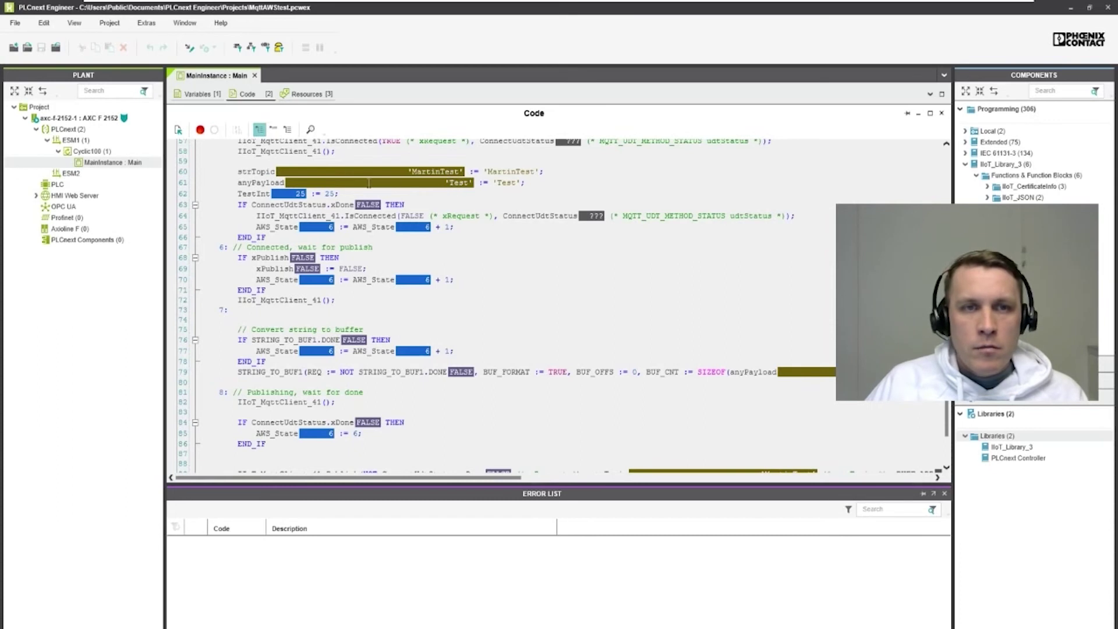
left_click(403, 182)
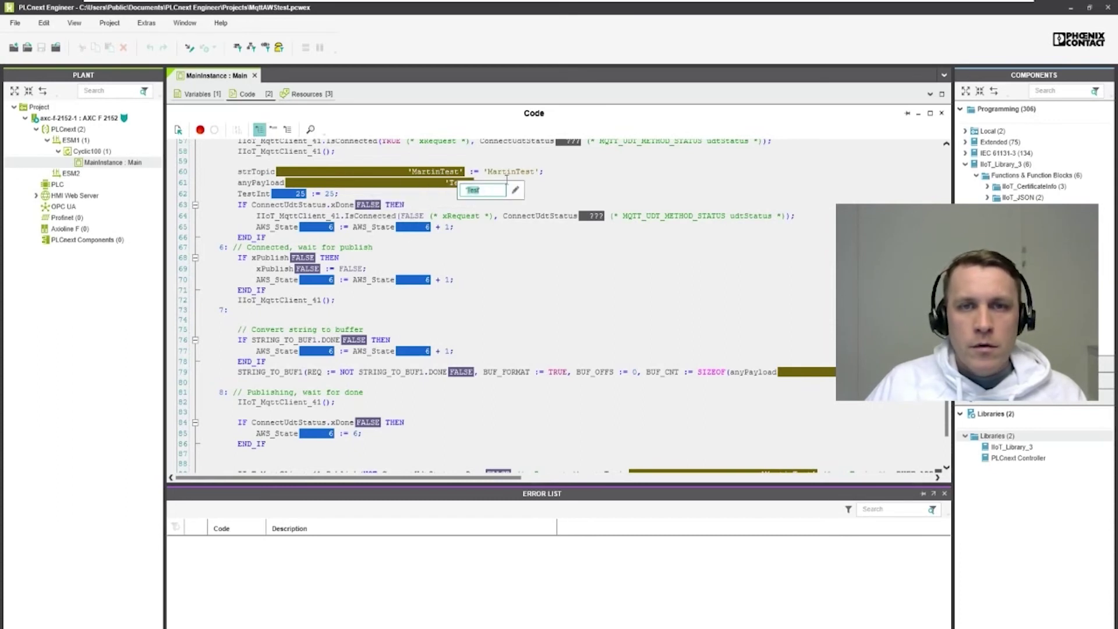
type("AWS Test")
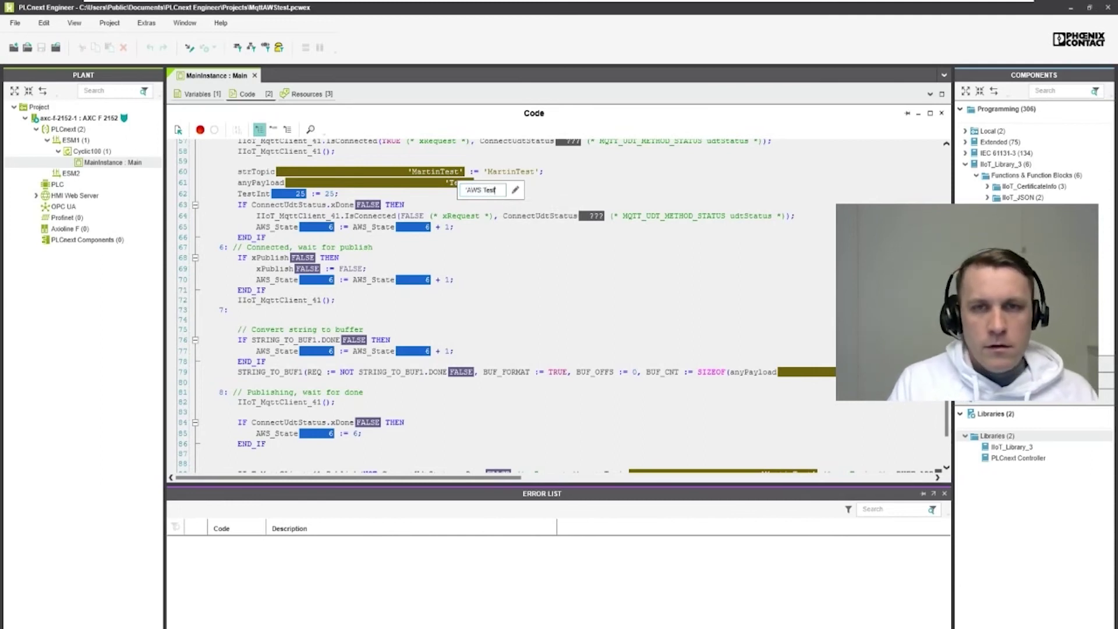
key("Return")
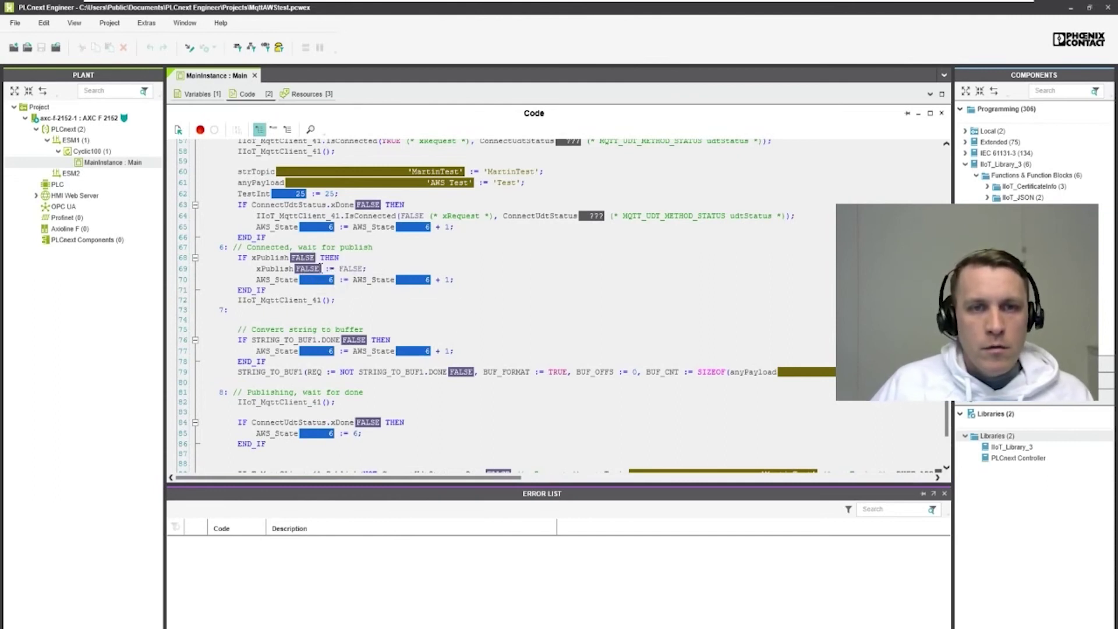
Step: Examine the xPublish trigger in state 6 and the string conversion and publishing code in states 7 and 8
left_click(303, 258)
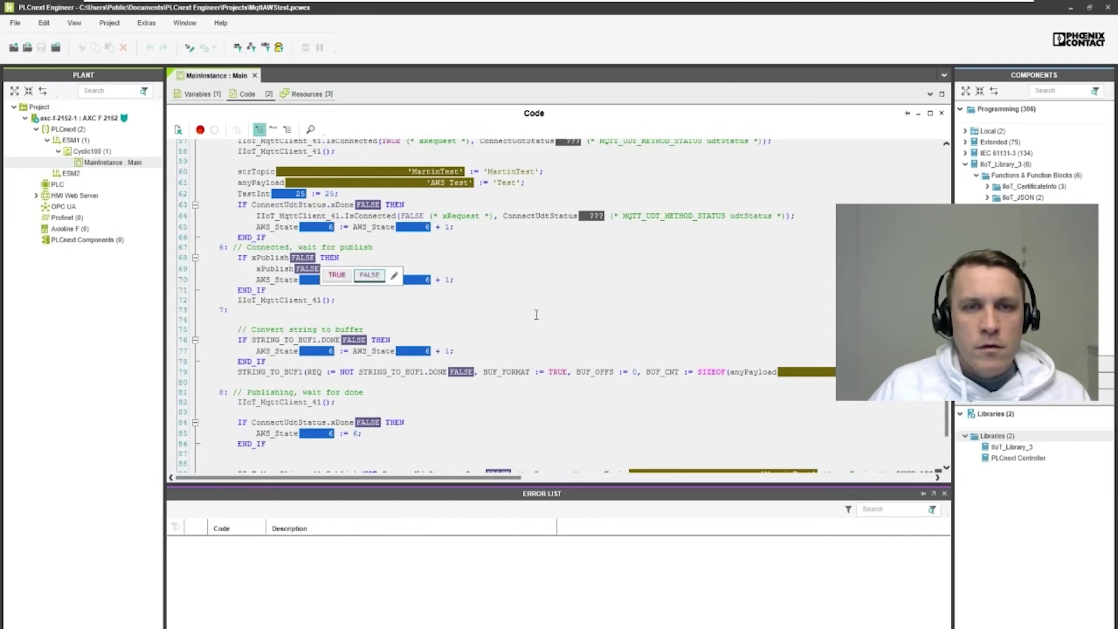
left_click(581, 302)
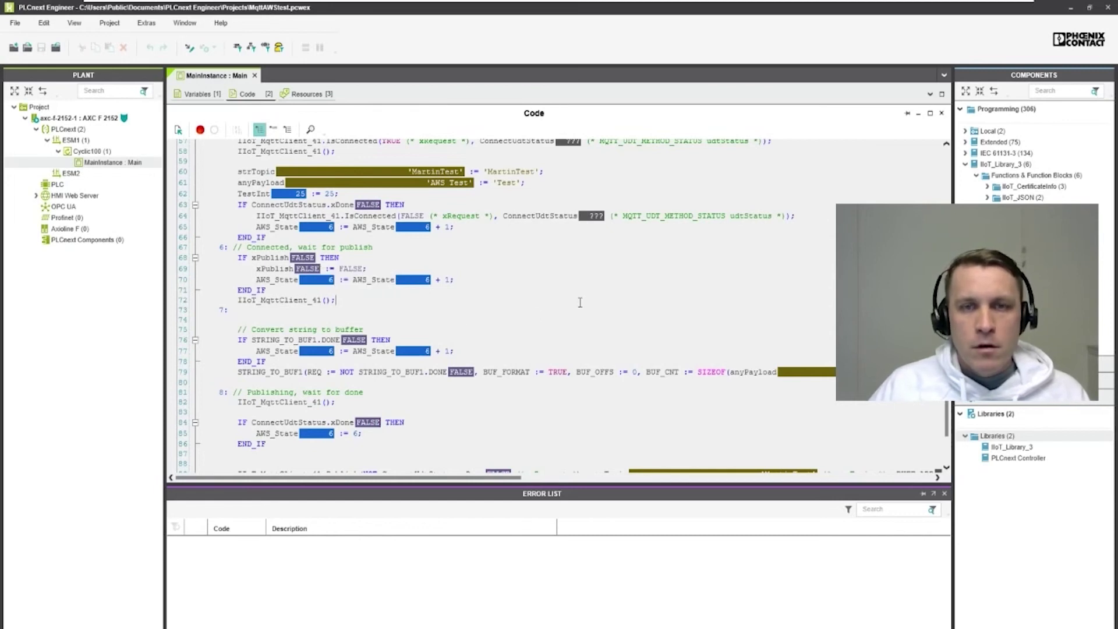
scroll(574, 300, "down", 1)
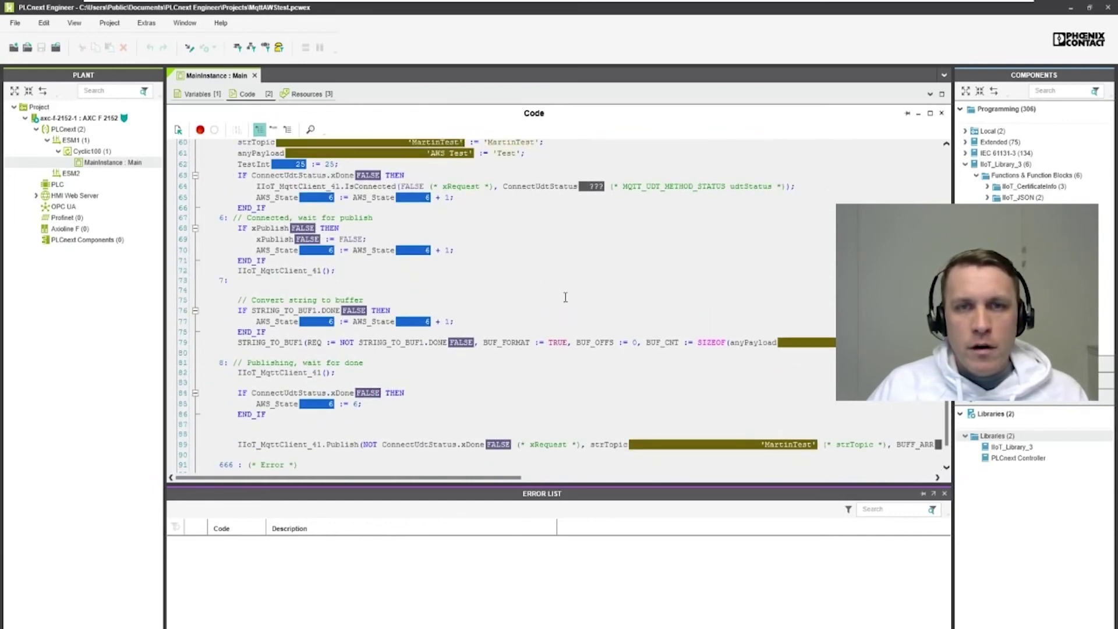
scroll(566, 303, "up", 1)
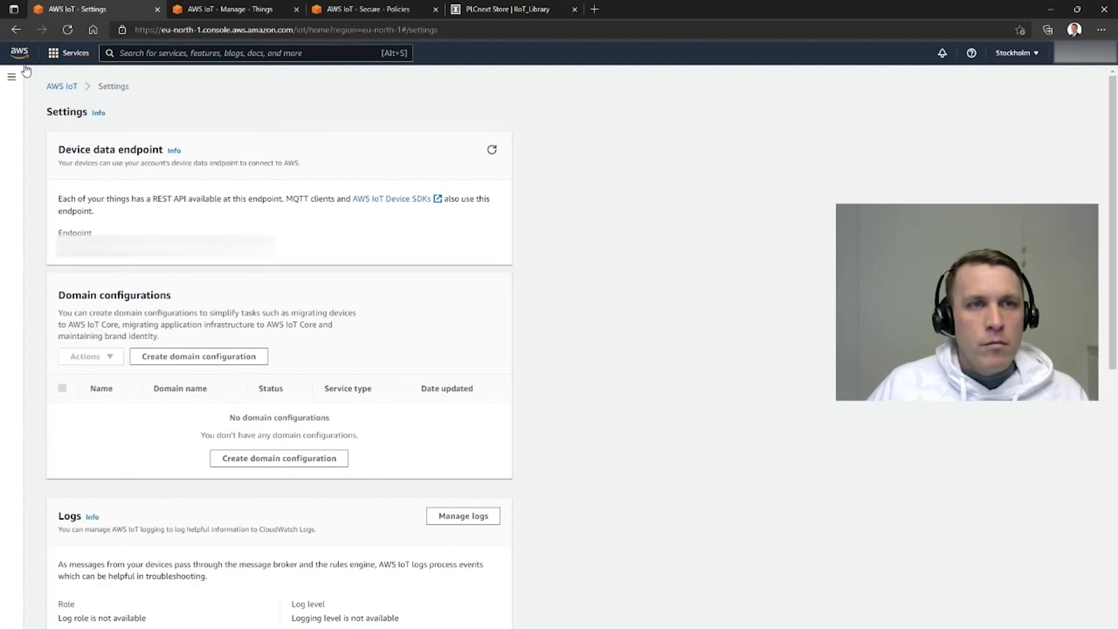
Step: Switch to the AWS IoT console, open the MQTT test client and enter 'MartinTest' as the topic filter to subscribe to
left_click(11, 76)
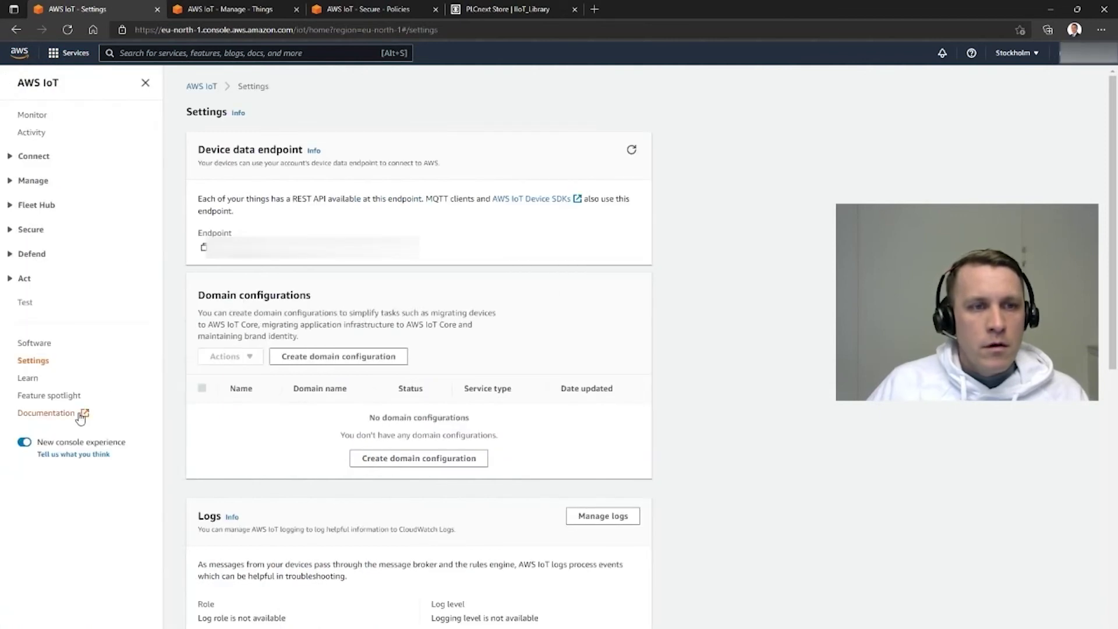
left_click(27, 304)
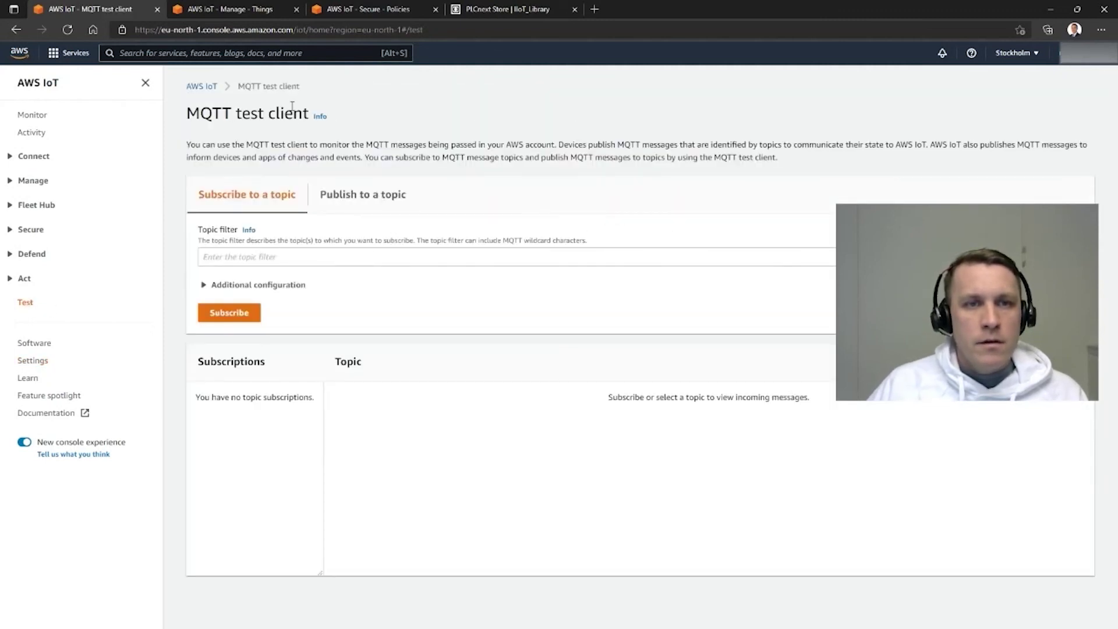
left_click(285, 258)
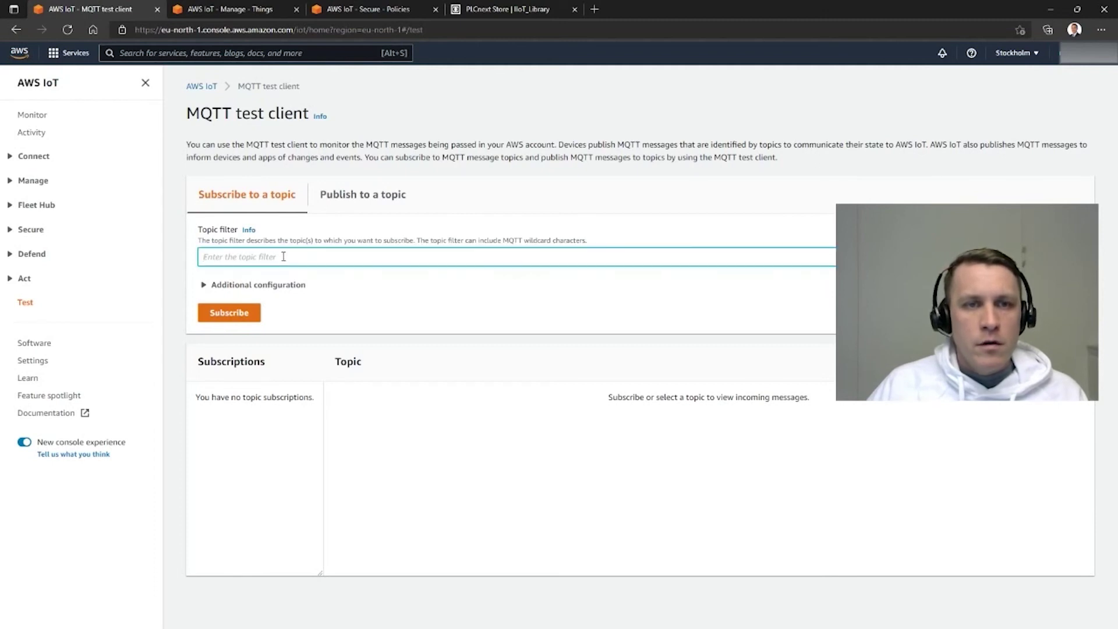
left_click(241, 288)
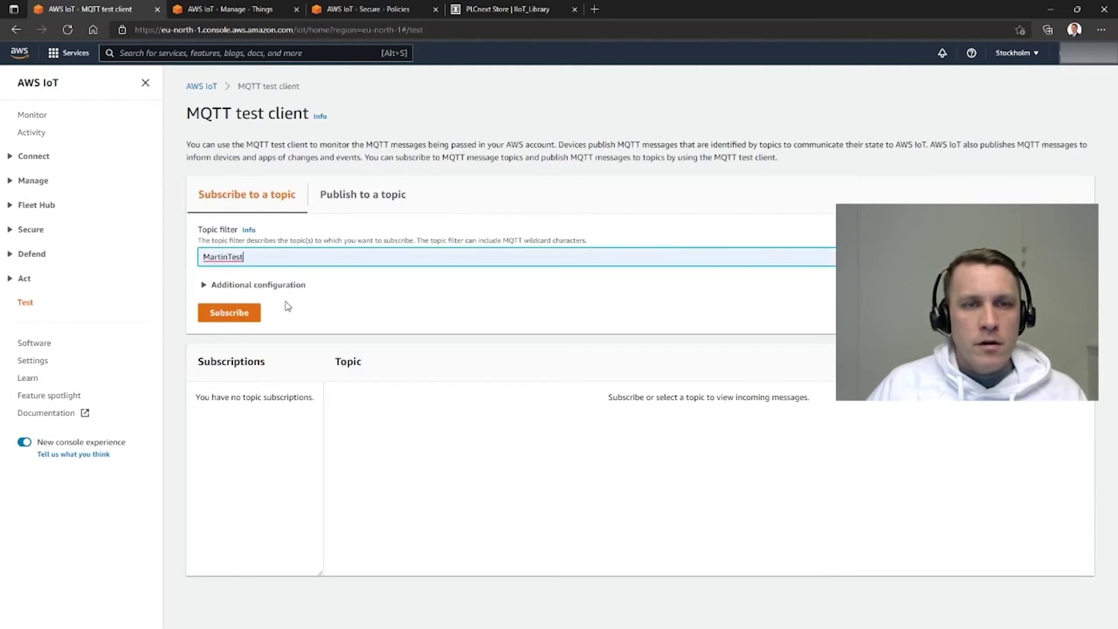
Step: Set the MQTT payload display to strings in the additional configuration and subscribe to the topic
left_click(204, 286)
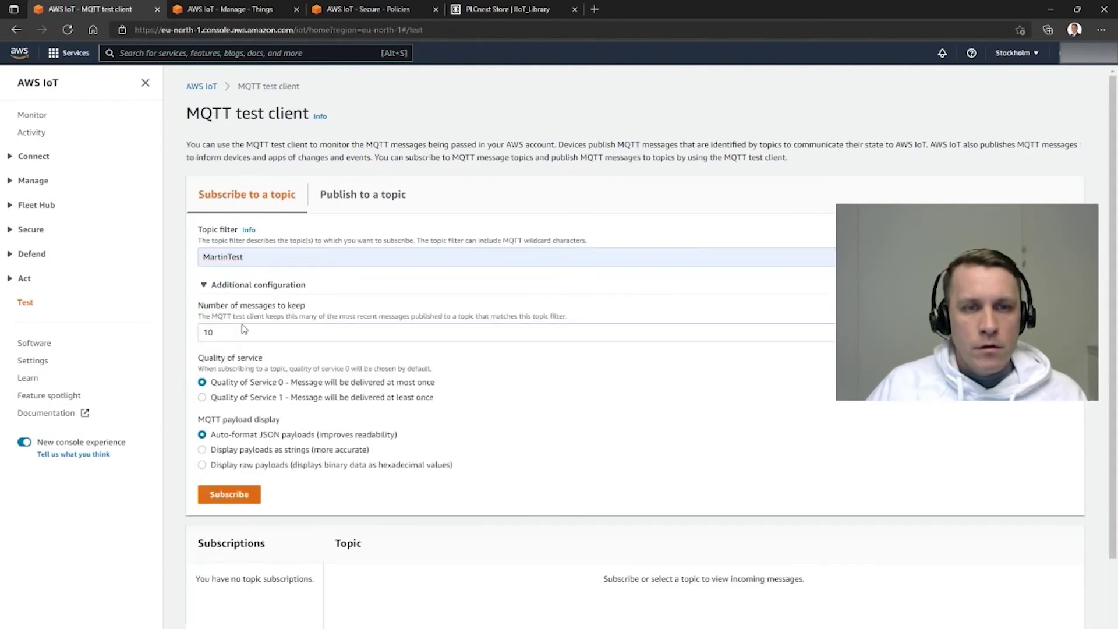
left_click(202, 450)
scroll(553, 400, "down", 2)
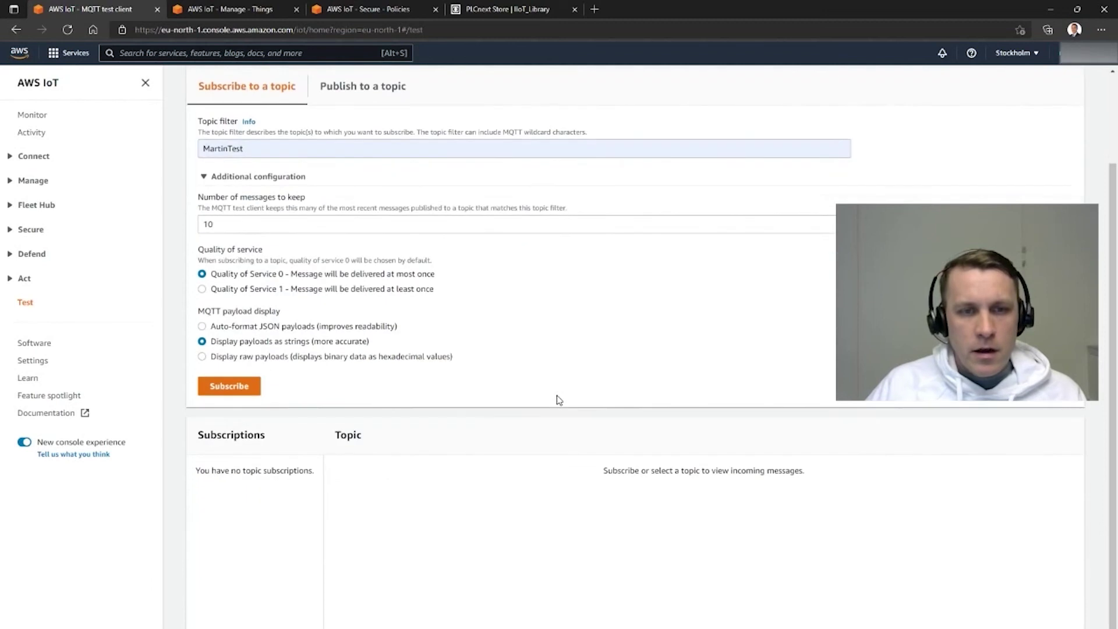
left_click(236, 389)
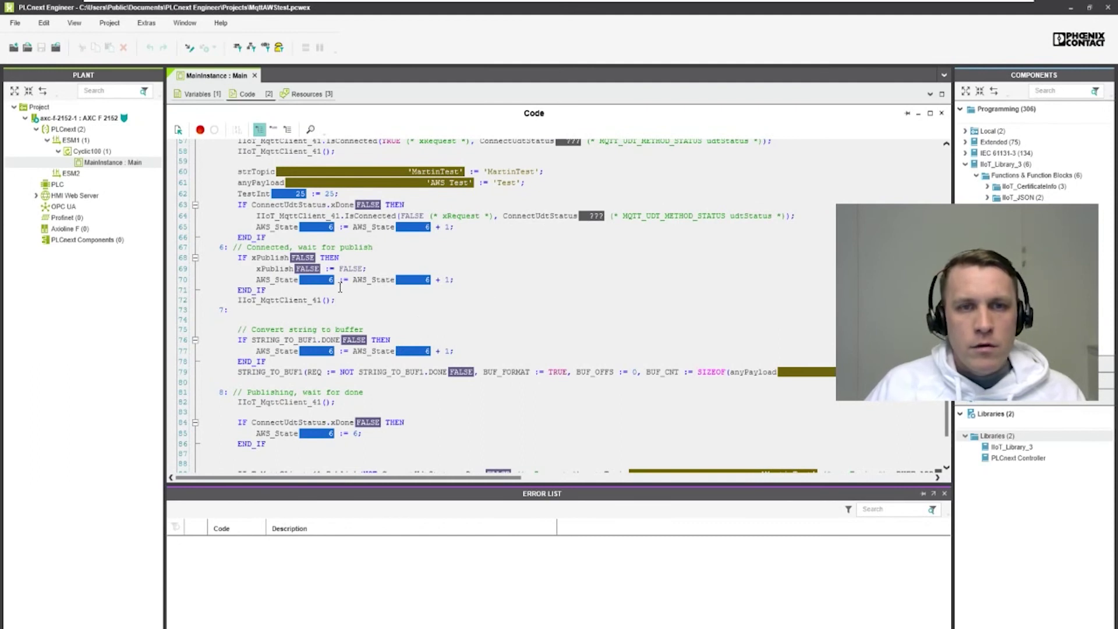
Step: Trigger publishing with xPublish in PLCnext Engineer and check the received payload in the AWS IoT MQTT test client
mouse_move(307, 269)
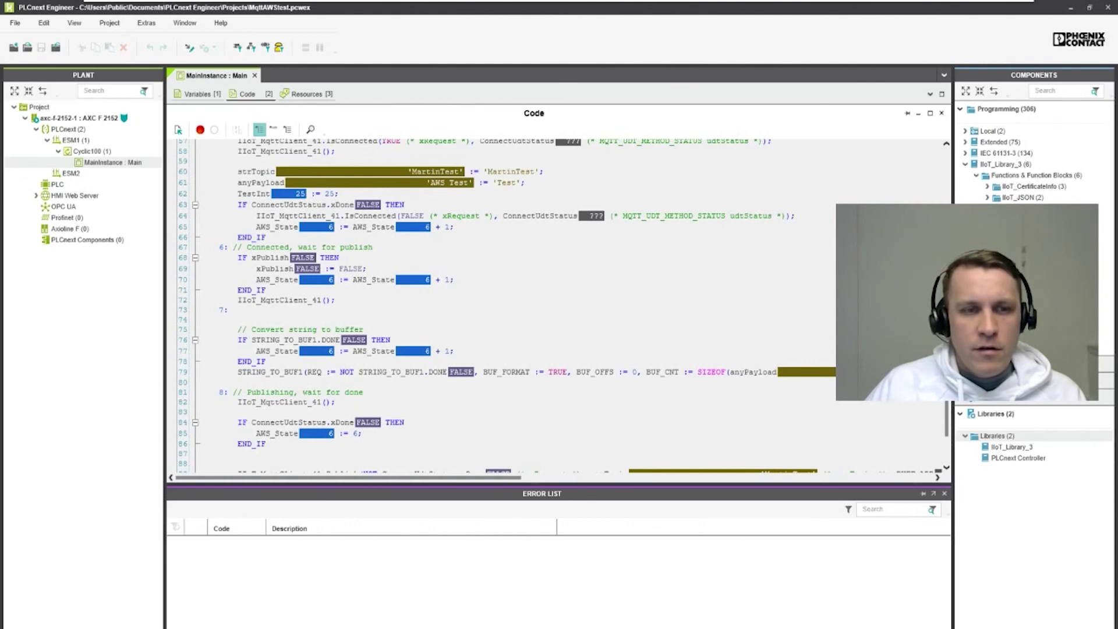
key("alt+Tab")
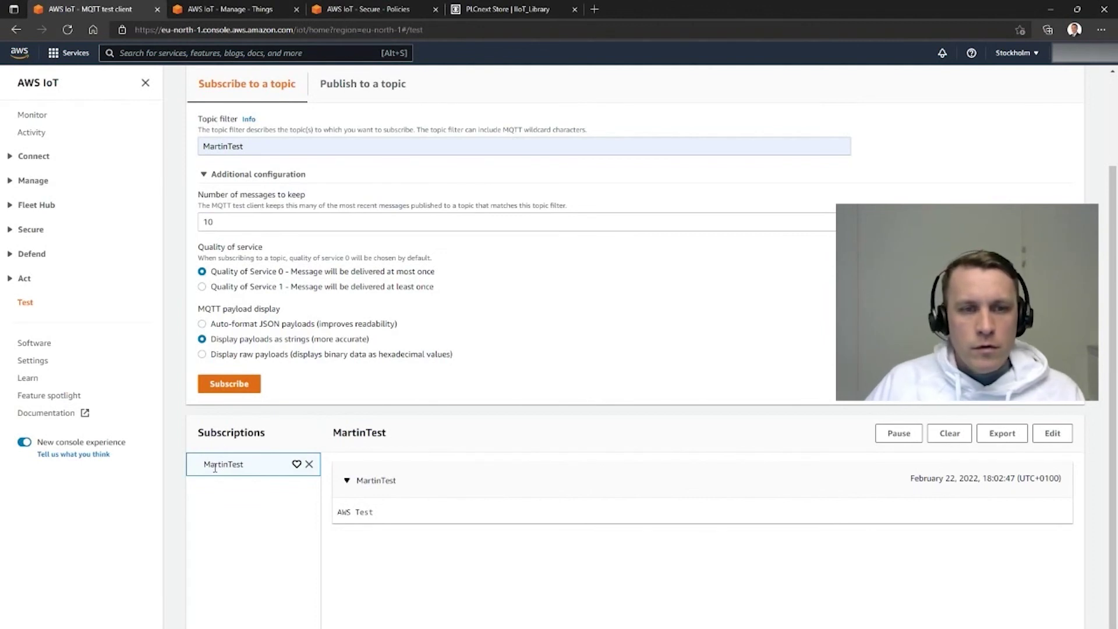
left_click_drag(377, 515, 347, 512)
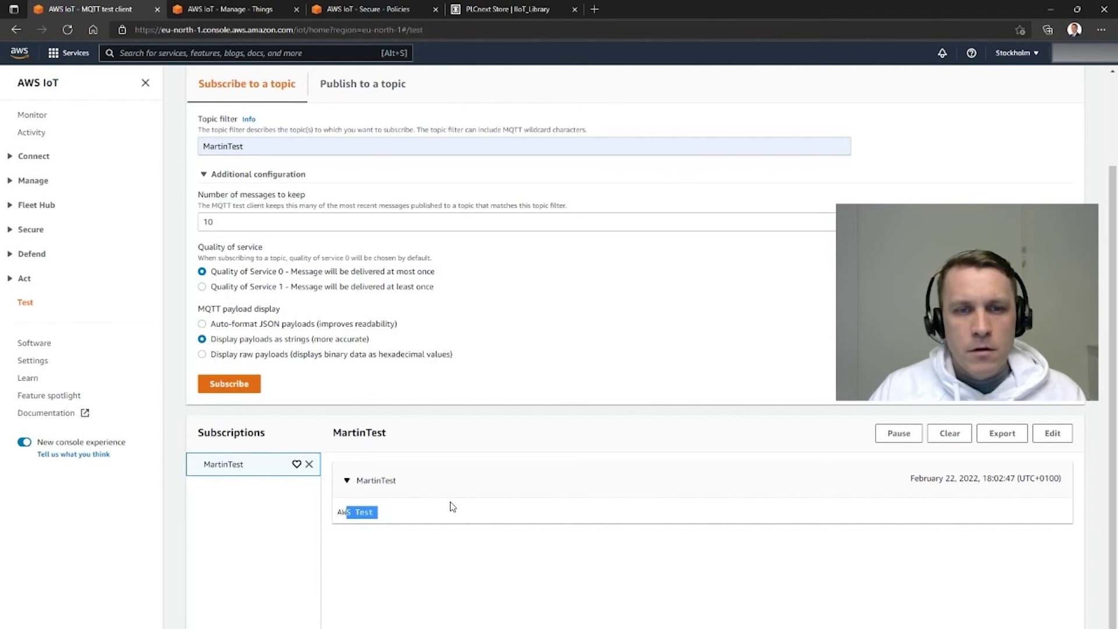
left_click(625, 313)
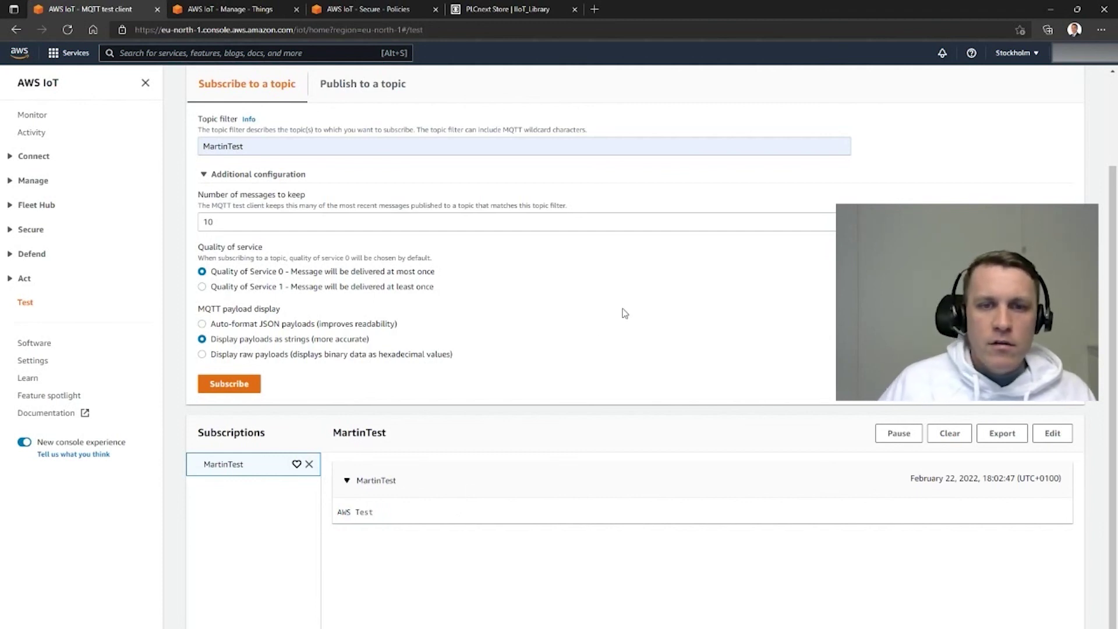